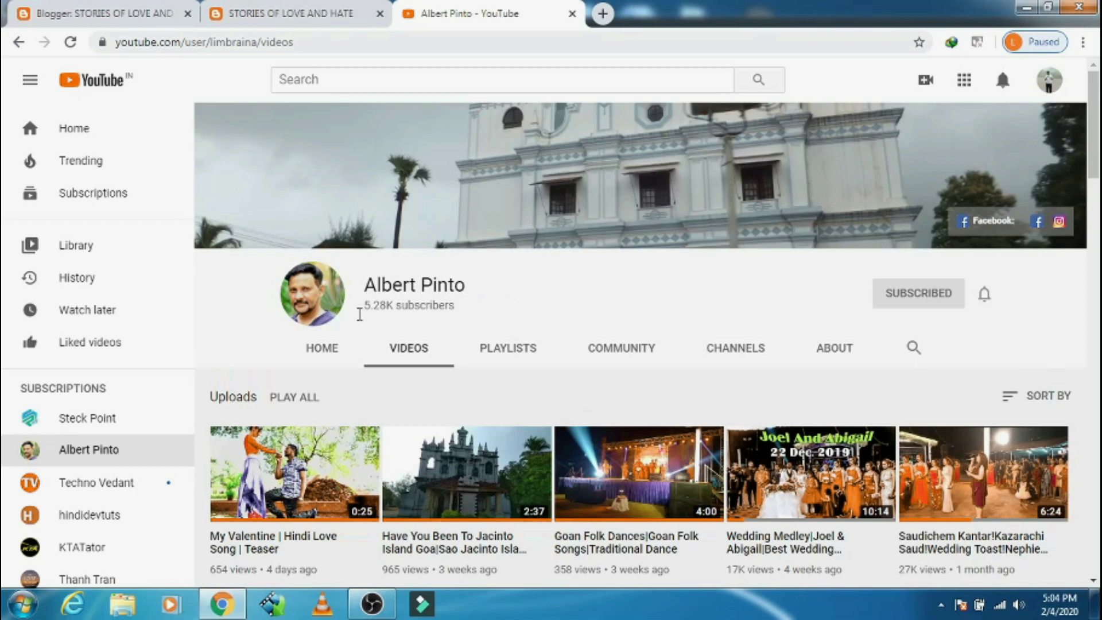
Look through the uploaded videos on the open YouTube channel, from the channel name down to the older uploads.
left_click_drag(364, 285, 495, 289)
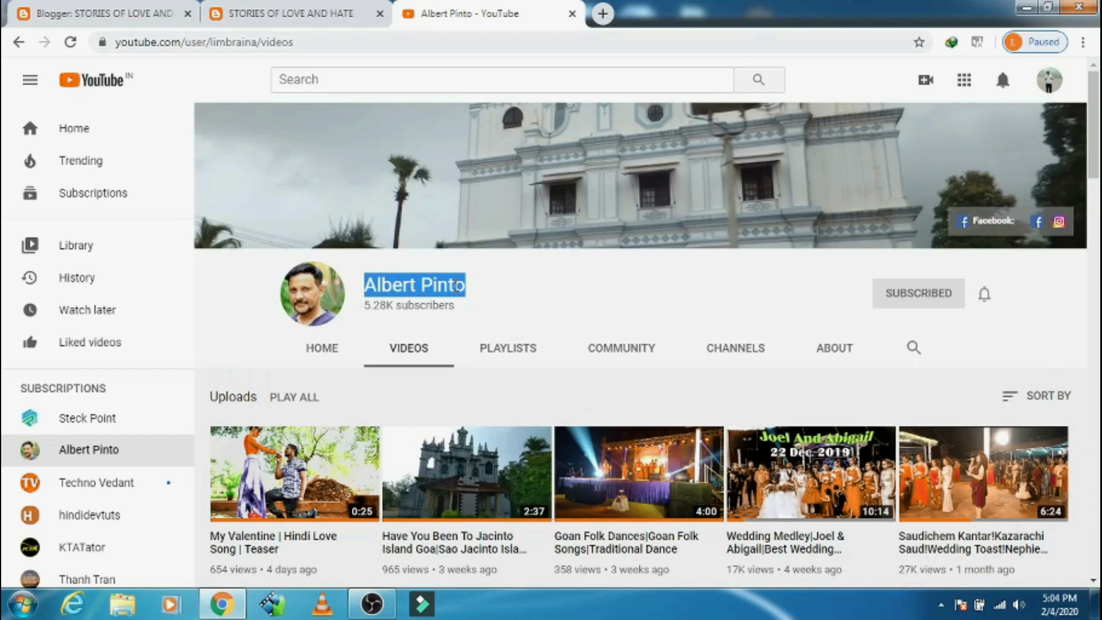
scroll(589, 284, "down", 4)
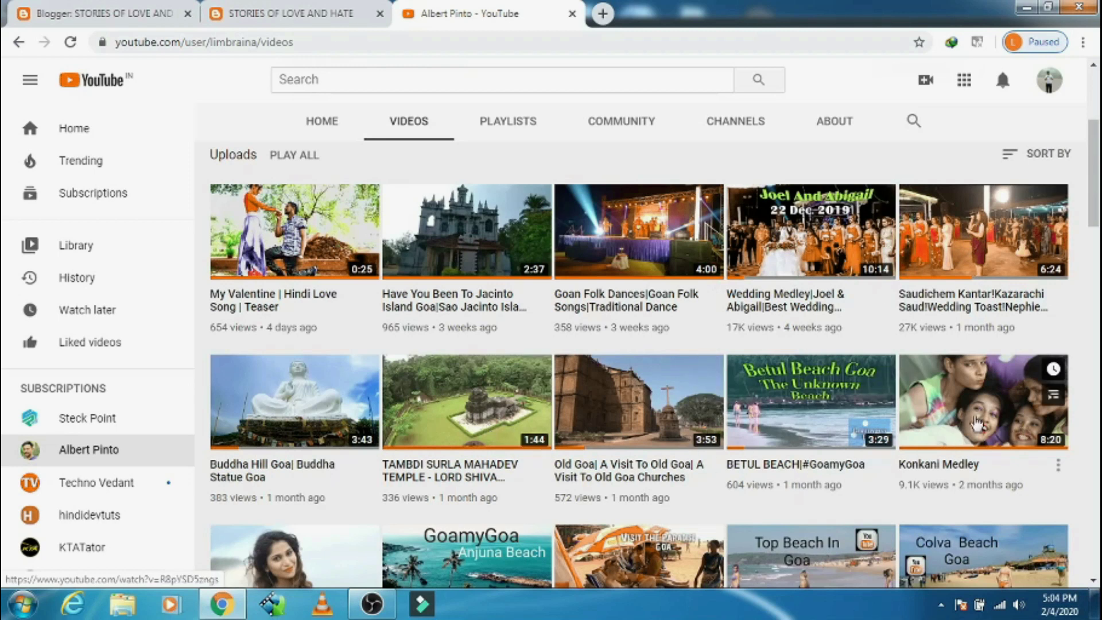
scroll(769, 405, "down", 3)
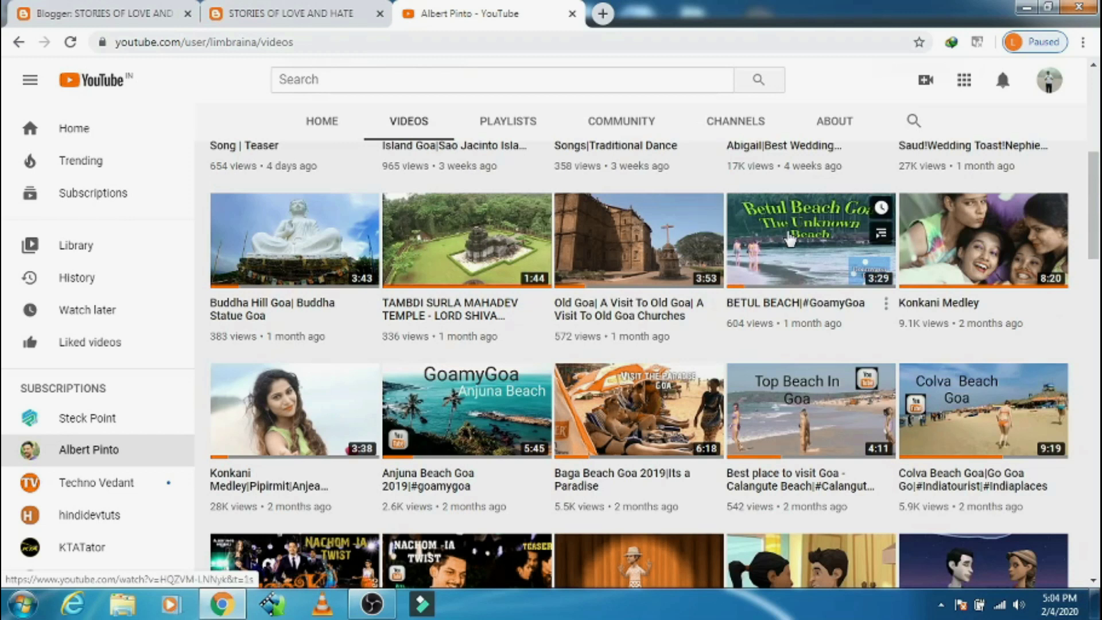
scroll(789, 240, "down", 8)
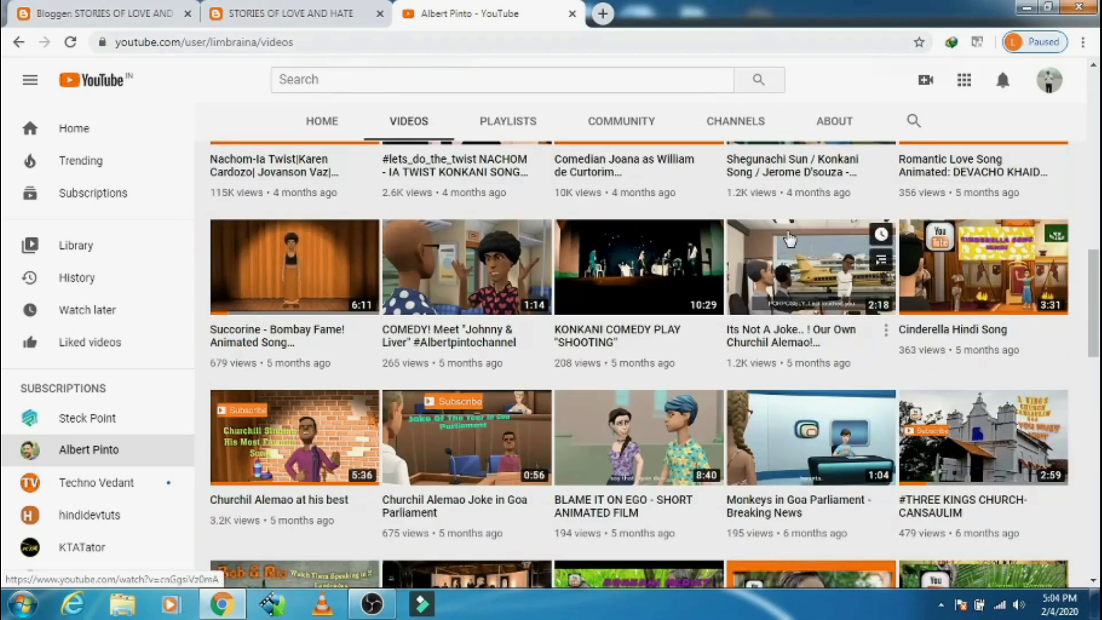
scroll(789, 240, "down", 3)
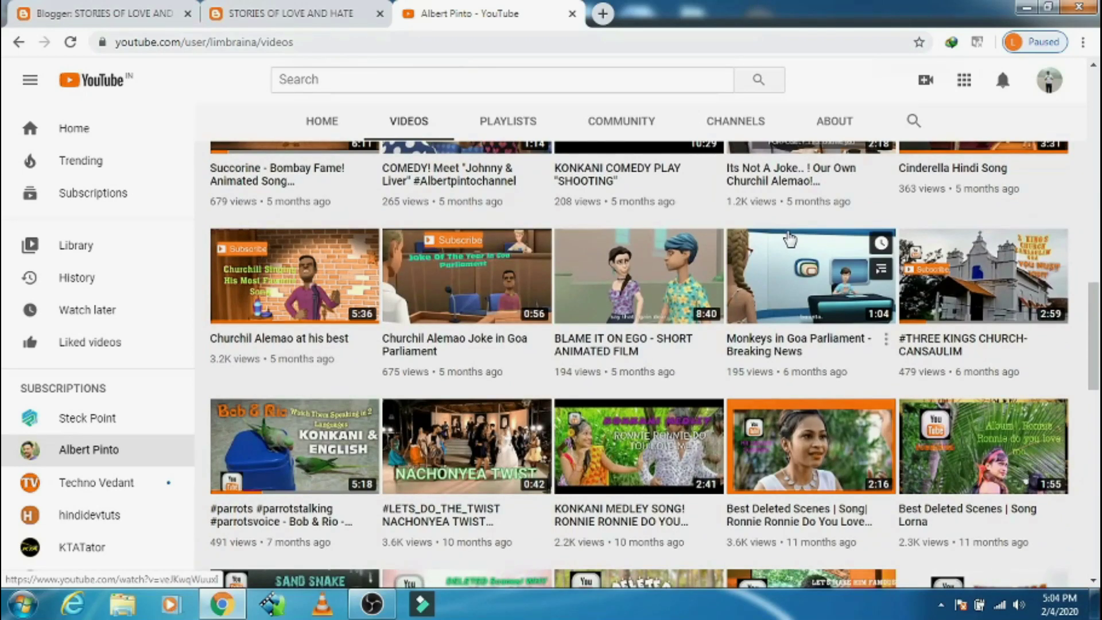
scroll(789, 240, "down", 3)
scroll(790, 239, "down", 2)
scroll(789, 240, "down", 3)
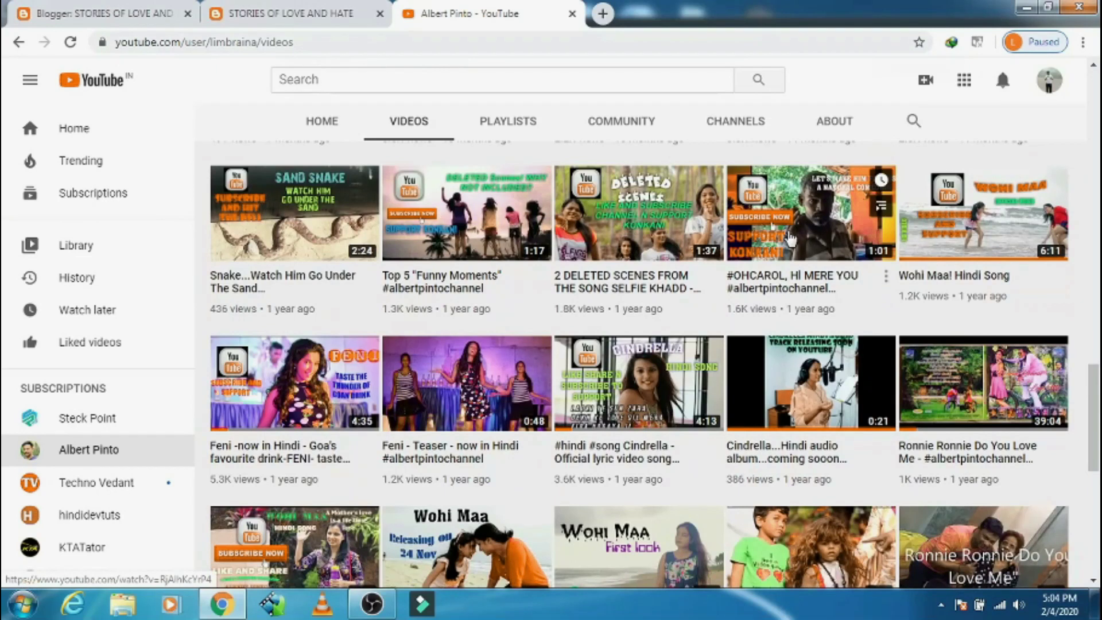
scroll(788, 240, "up", 15)
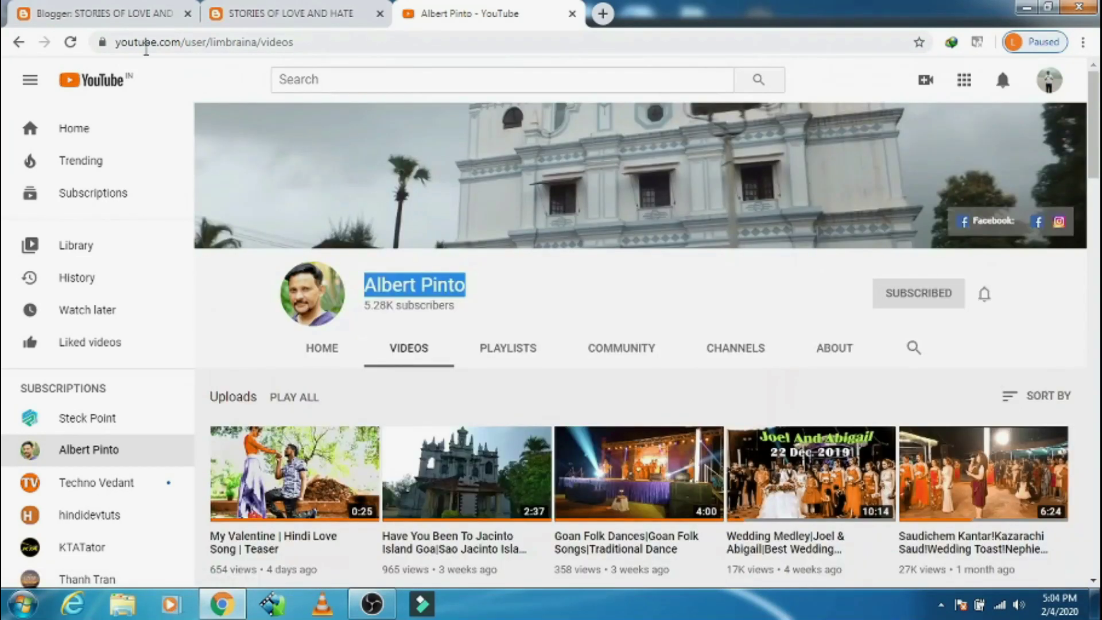
Switch to the Blogger dashboard and open the theme page of the STORIES OF LOVE AND HATE blog.
left_click(125, 12)
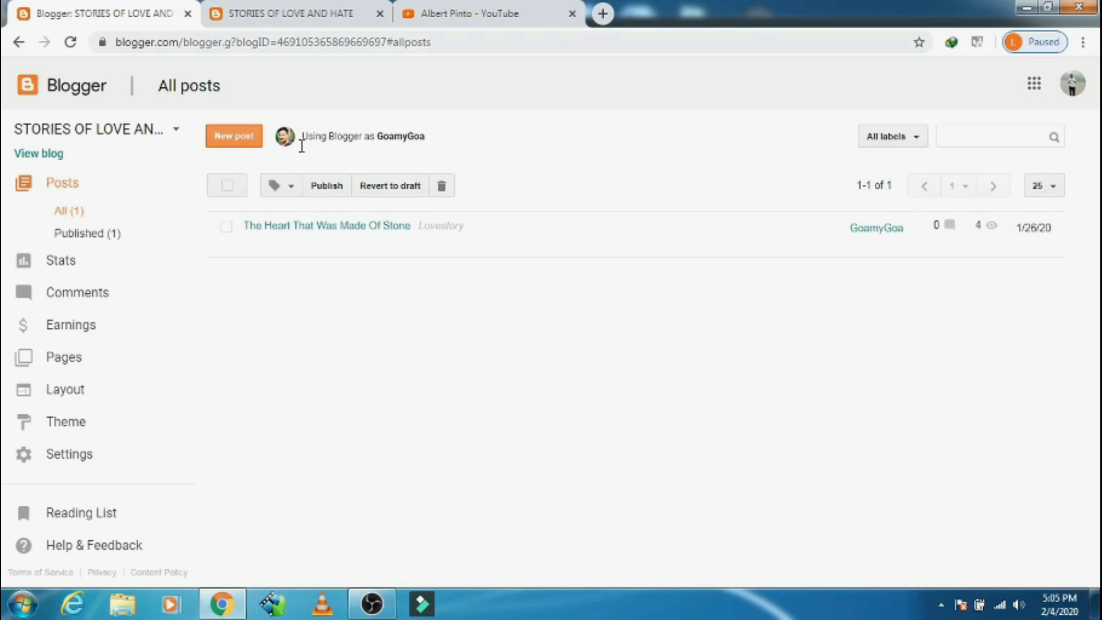
mouse_move(290, 247)
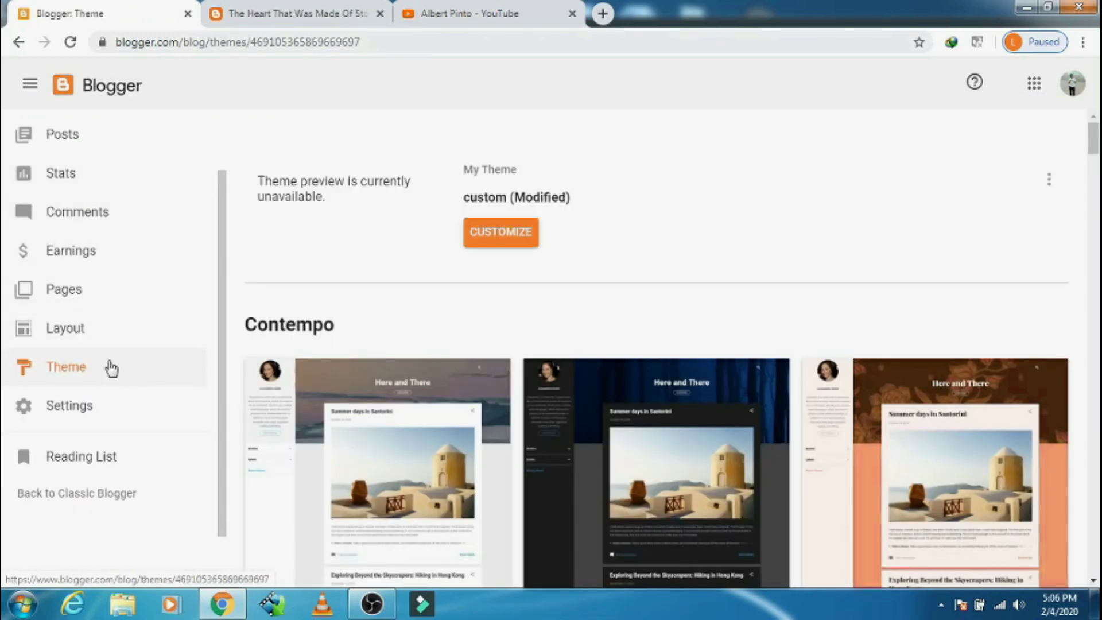
left_click(70, 410)
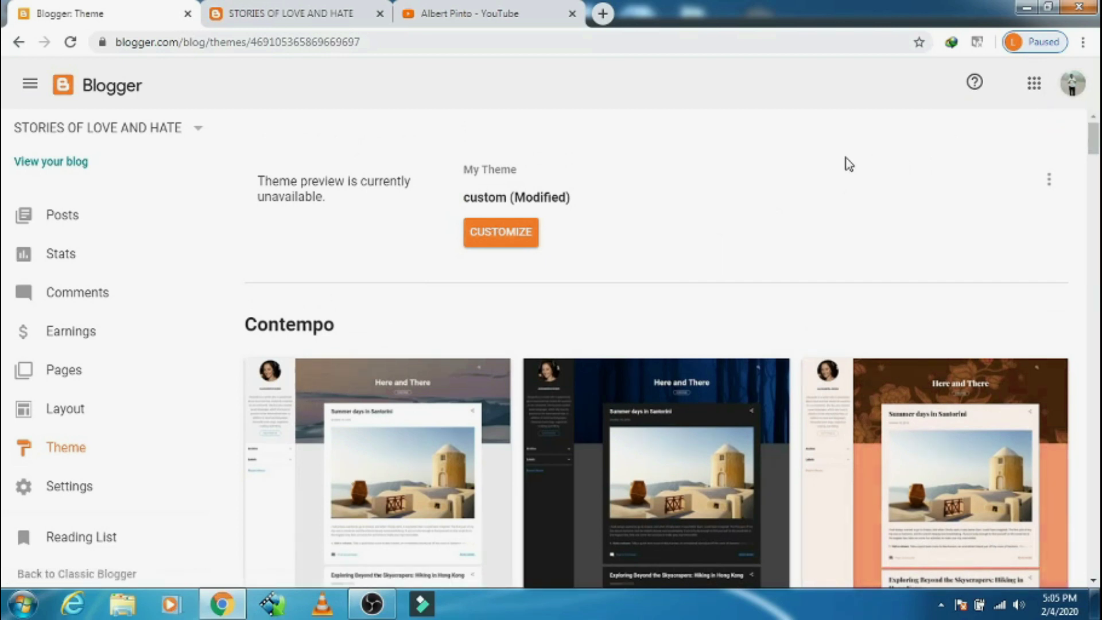
Open the full post "The Heart That Was Made Of Stone" on the live blog and view its contents.
key("ctrl+Tab")
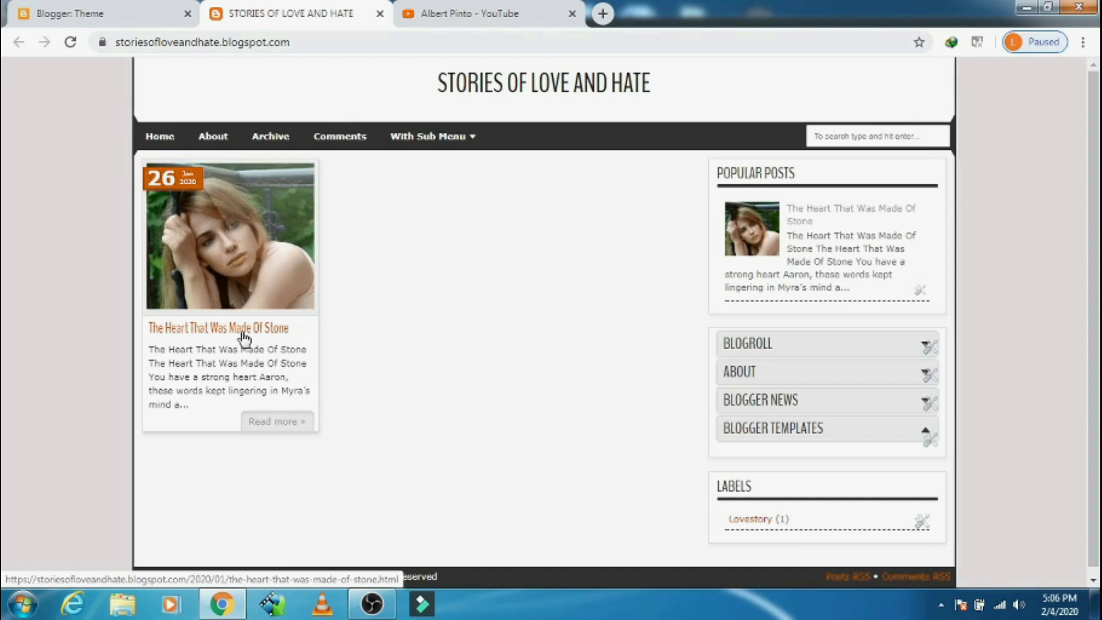
left_click(289, 420)
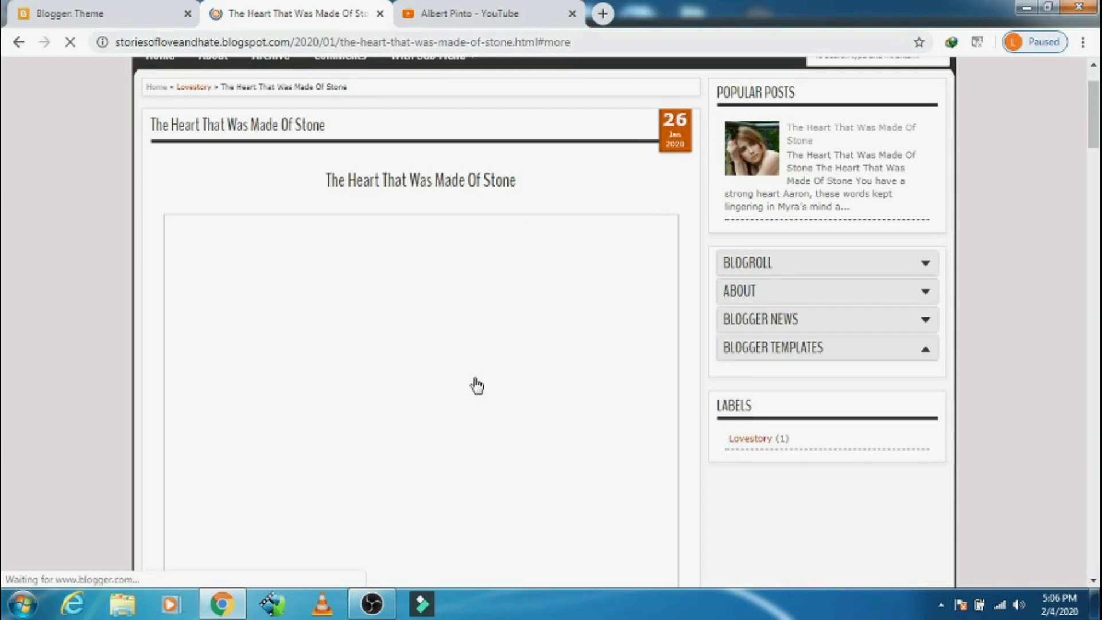
scroll(476, 384, "down", 5)
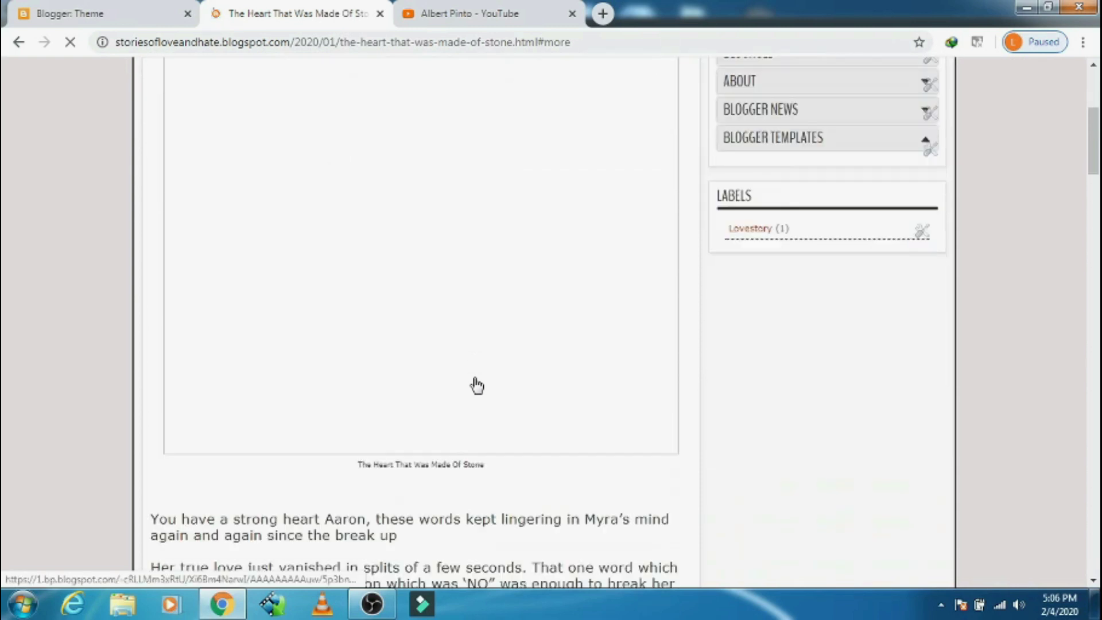
Return to the Blogger dashboard and look through the Contempo themes on the theme page.
left_click(114, 15)
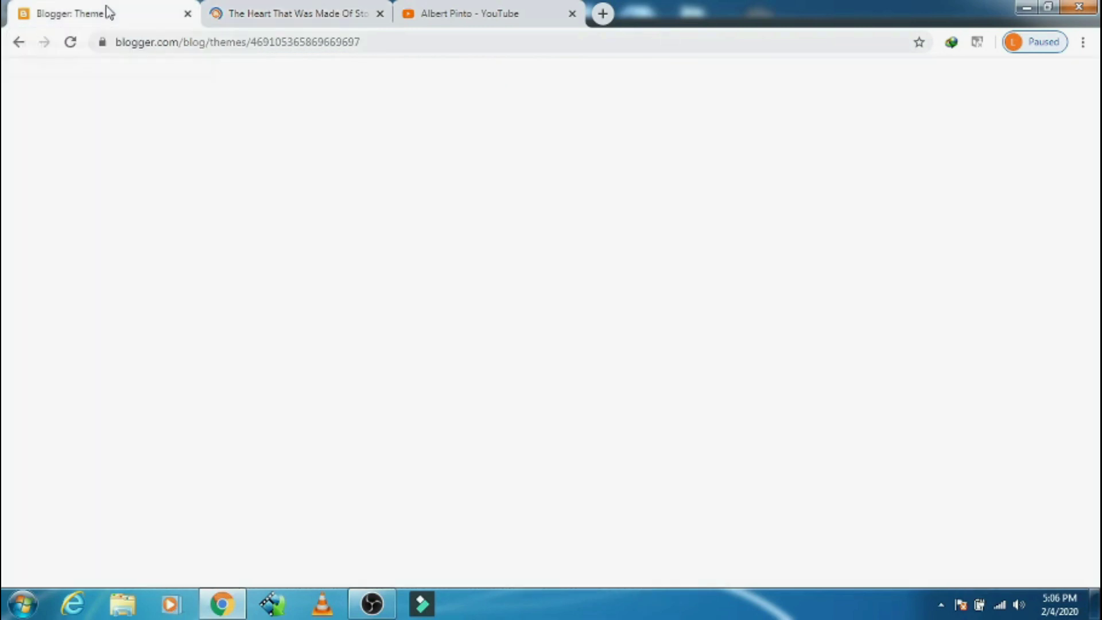
left_click(66, 423)
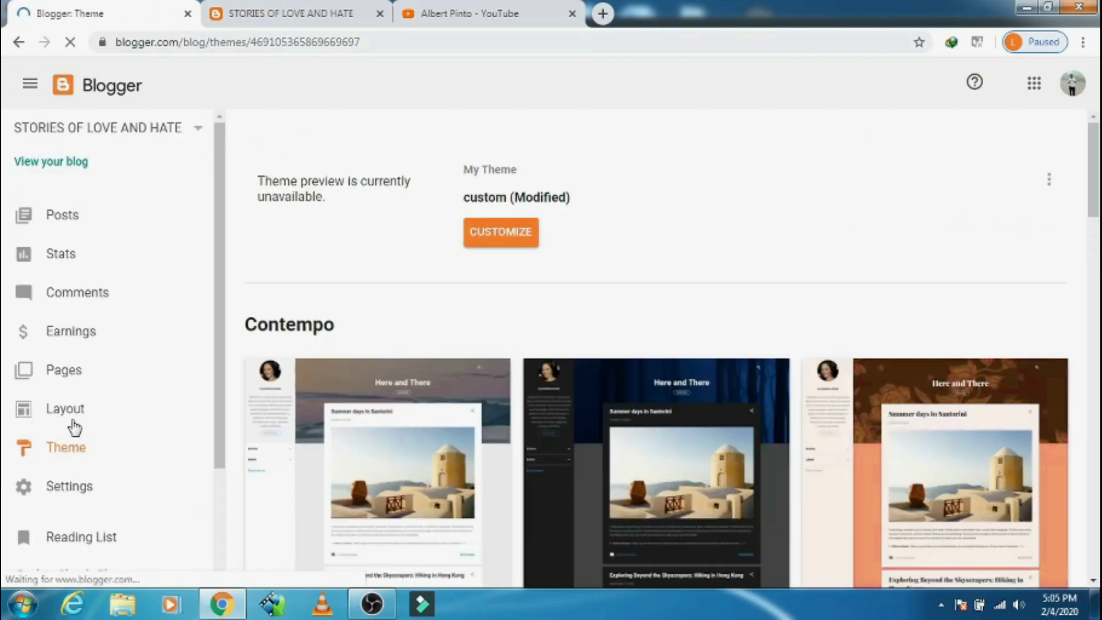
scroll(683, 256, "down", 5)
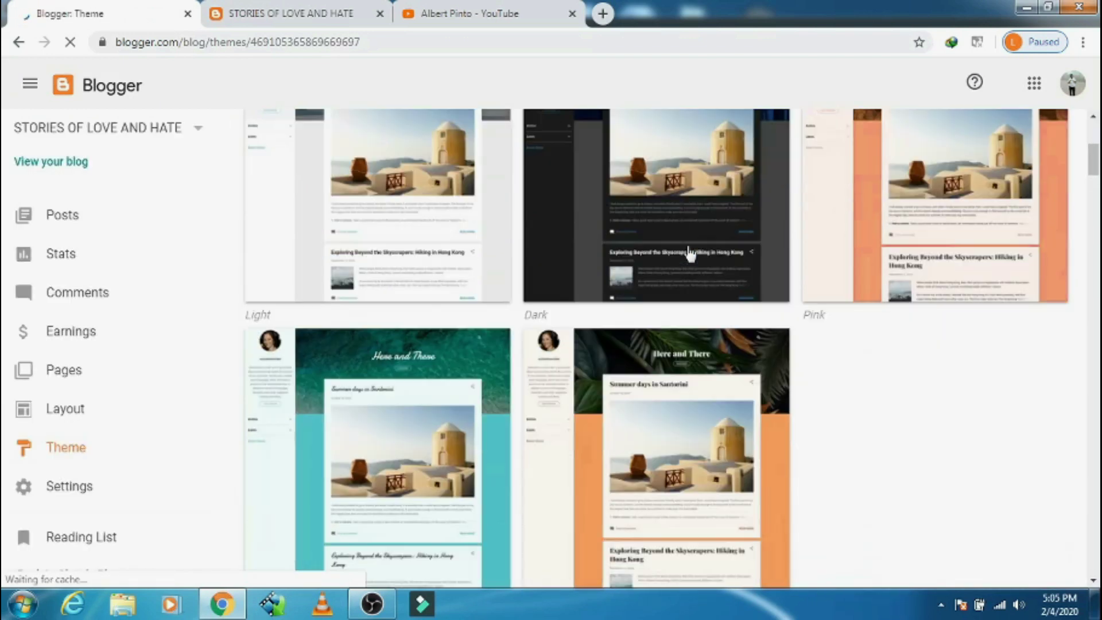
scroll(688, 252, "up", 5)
scroll(68, 410, "down", 1)
Back up the blog's content from the Other settings, saving it as blog-02-04-2020 (1).xml in the Testing templates folder.
left_click(69, 407)
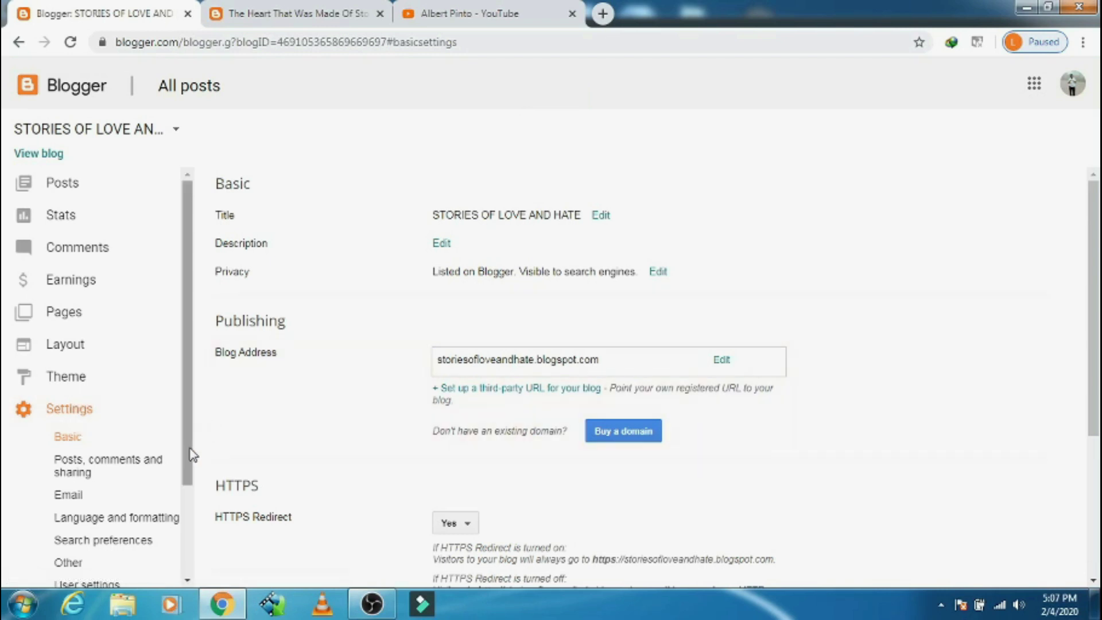
scroll(144, 487, "down", 2)
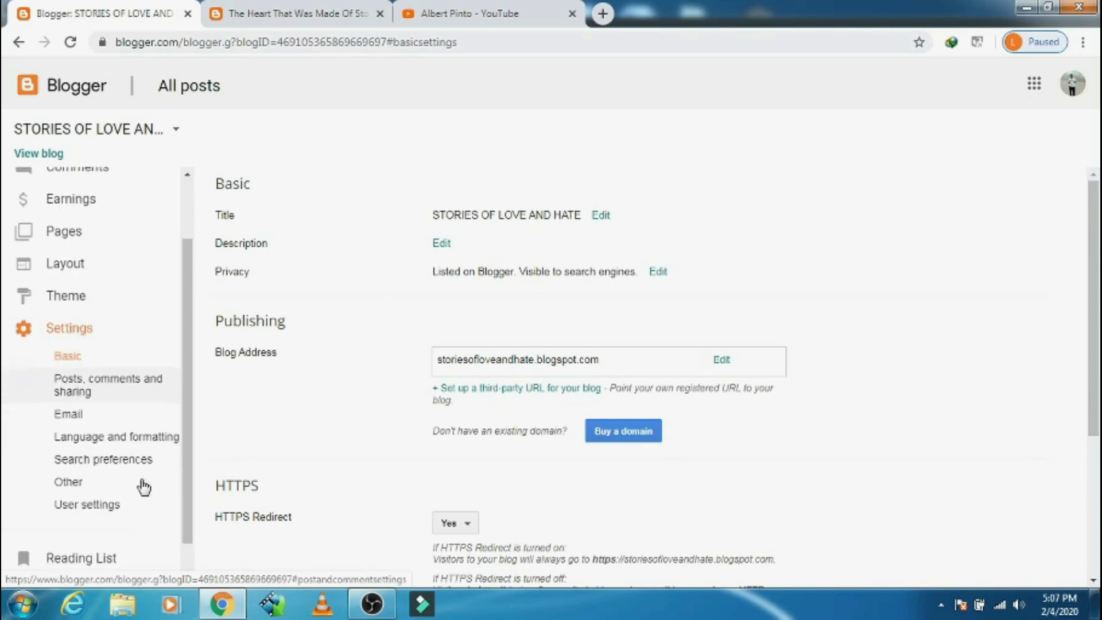
left_click(69, 482)
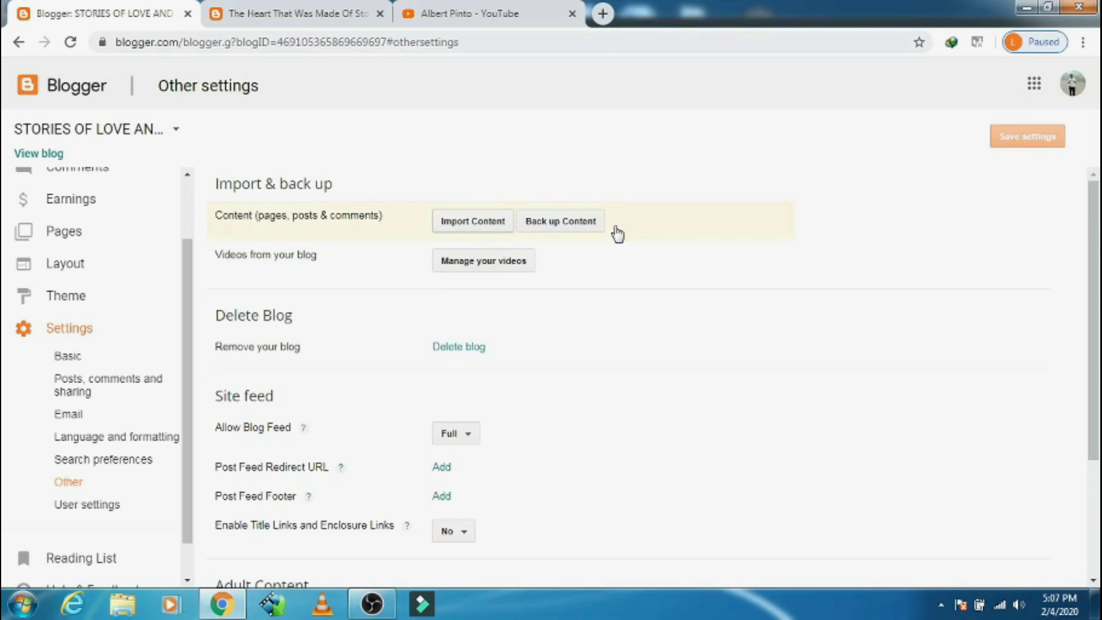
left_click(581, 228)
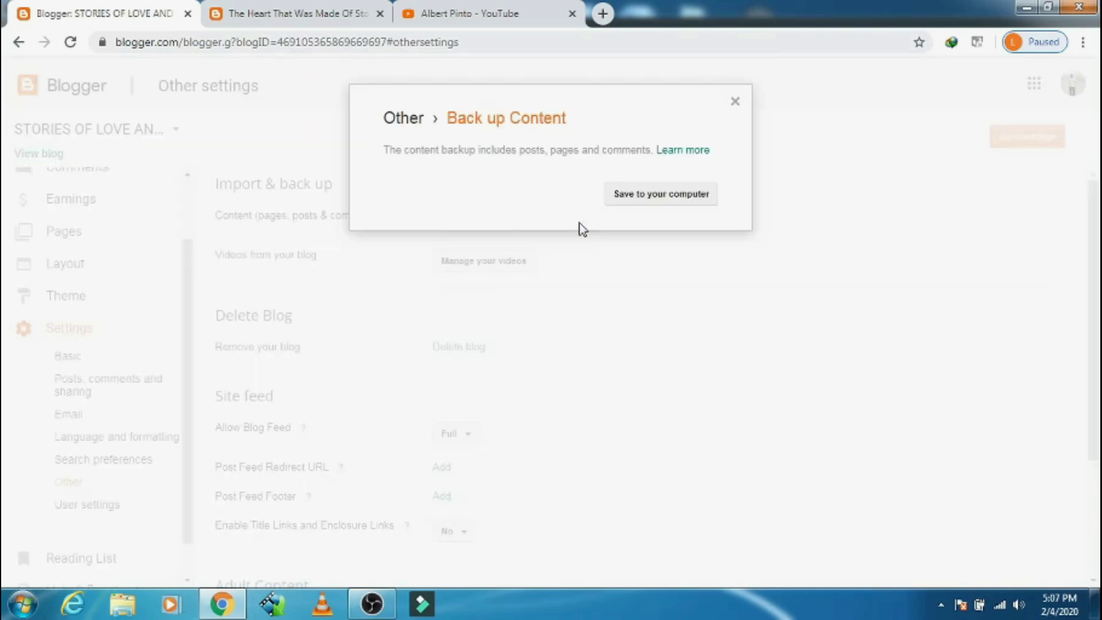
left_click(677, 196)
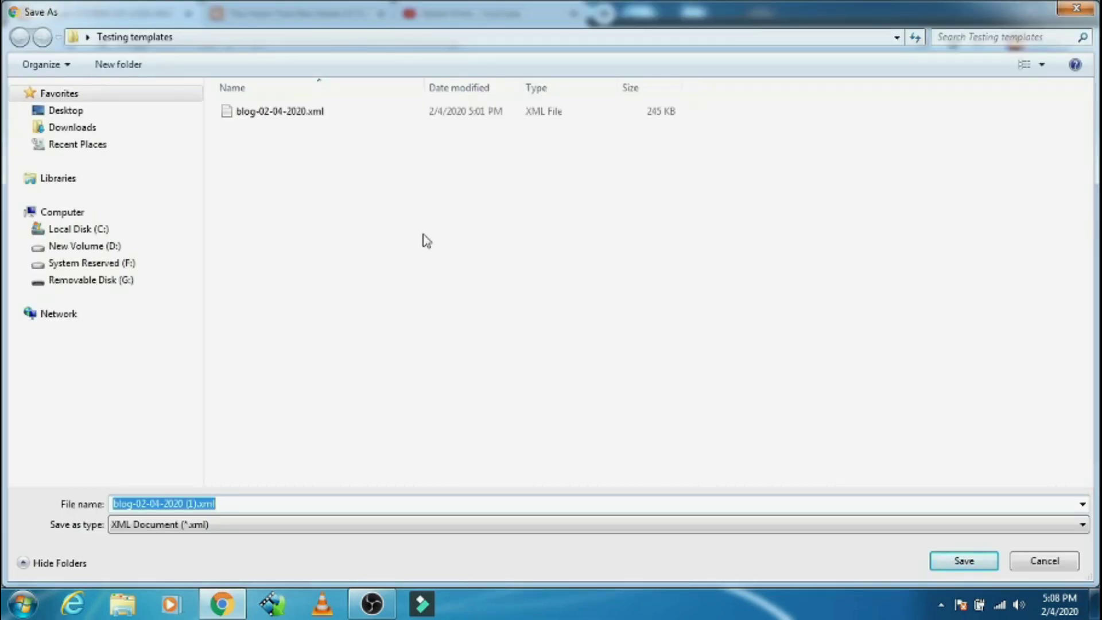
key("Return")
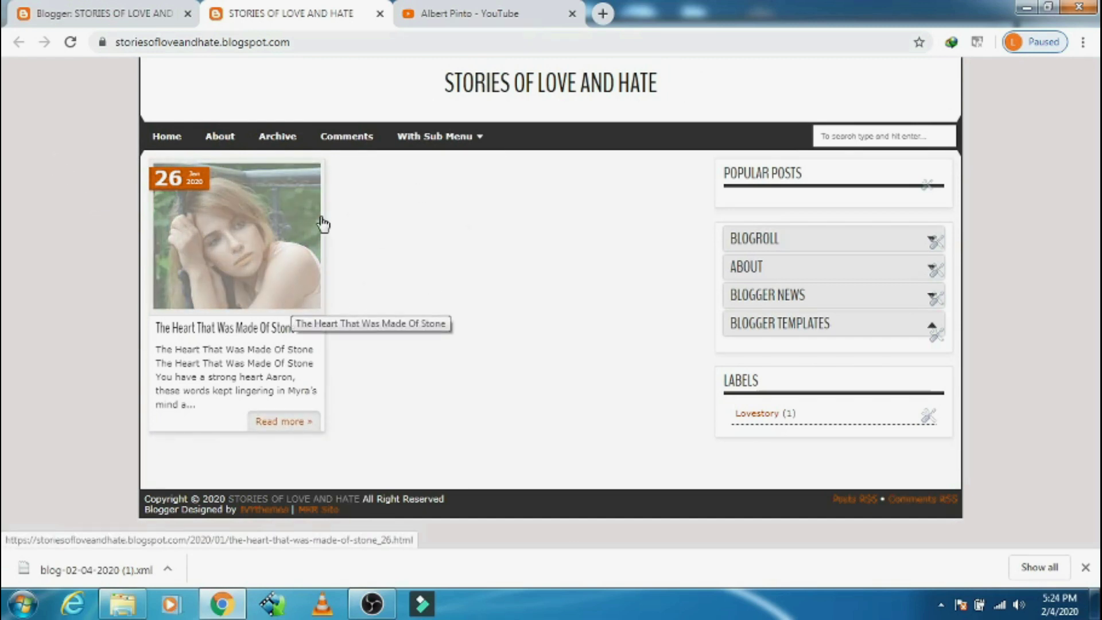
Delete the post "The Heart That Was Made Of Stone" from the blog's post list and reload its live page.
left_click_drag(439, 91, 690, 105)
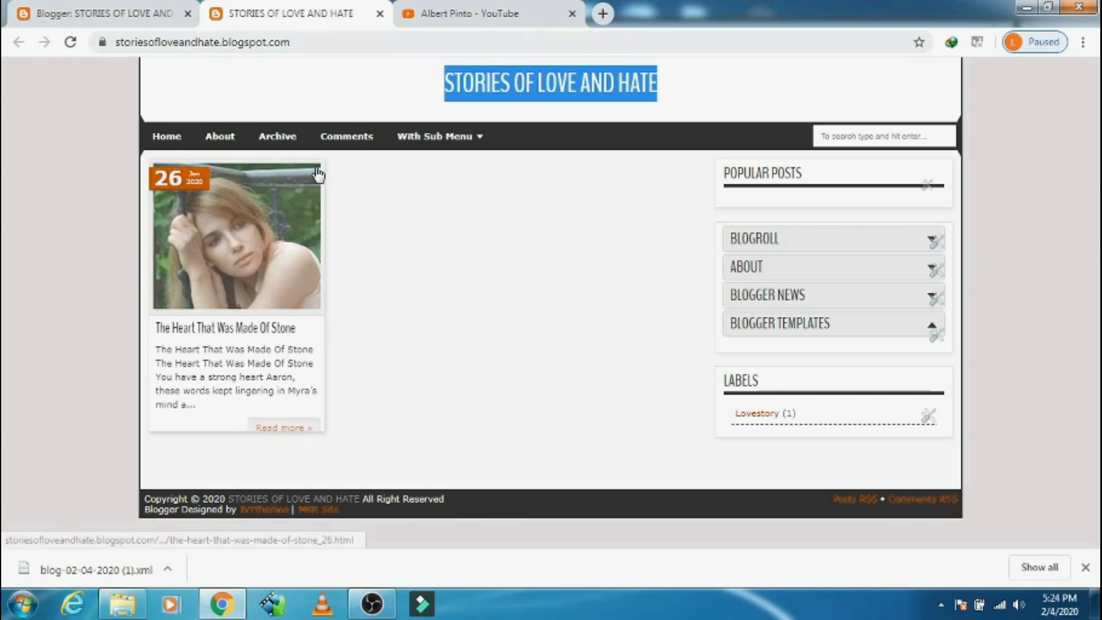
left_click(100, 12)
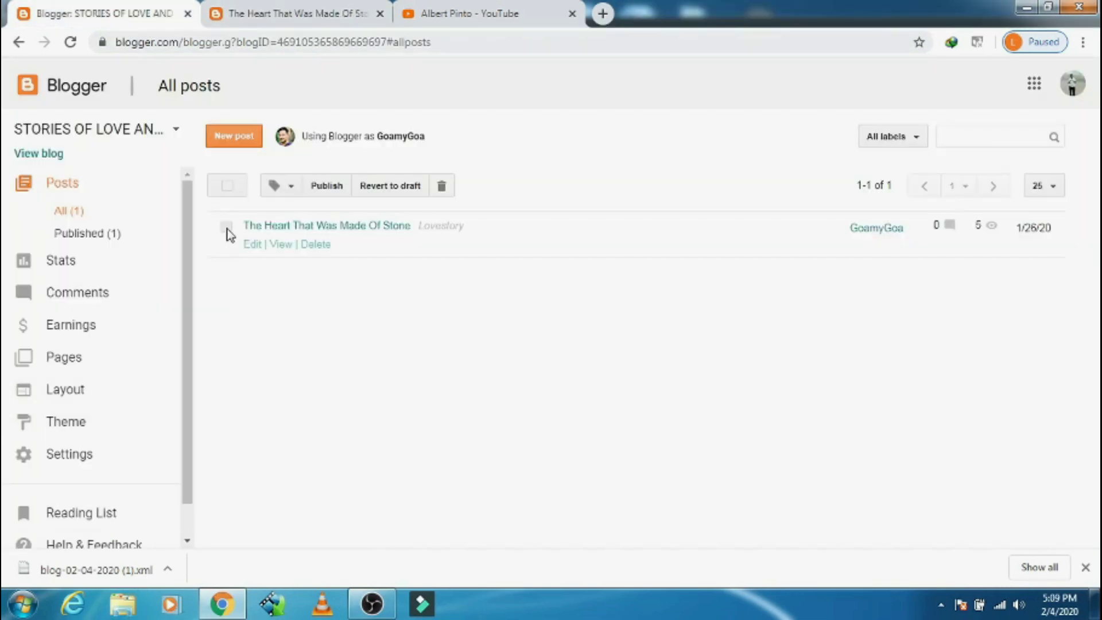
left_click(227, 226)
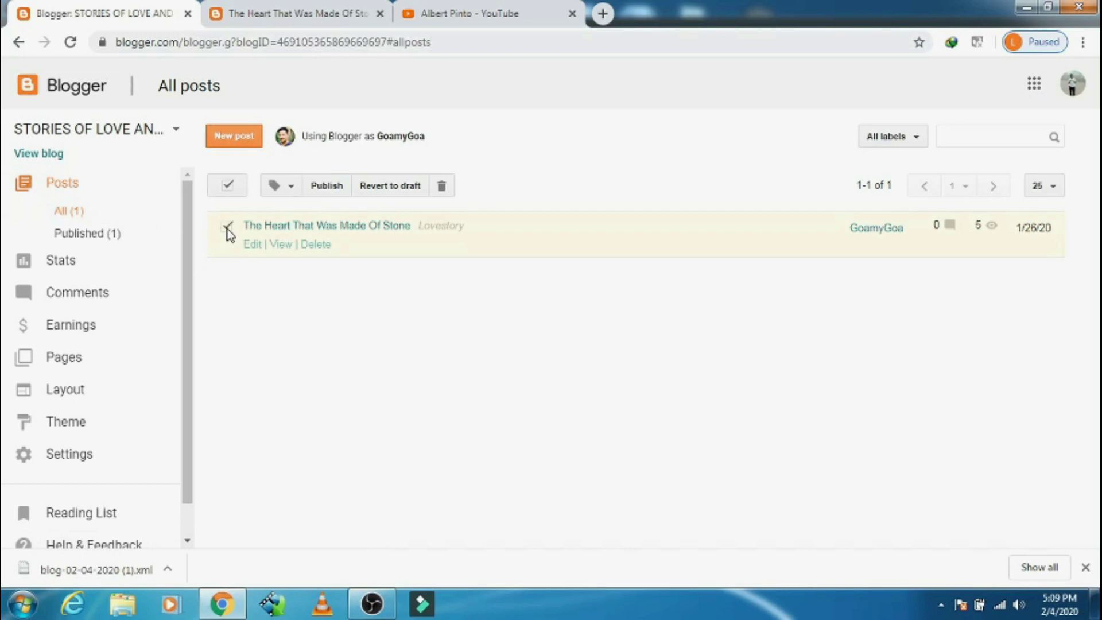
left_click(319, 249)
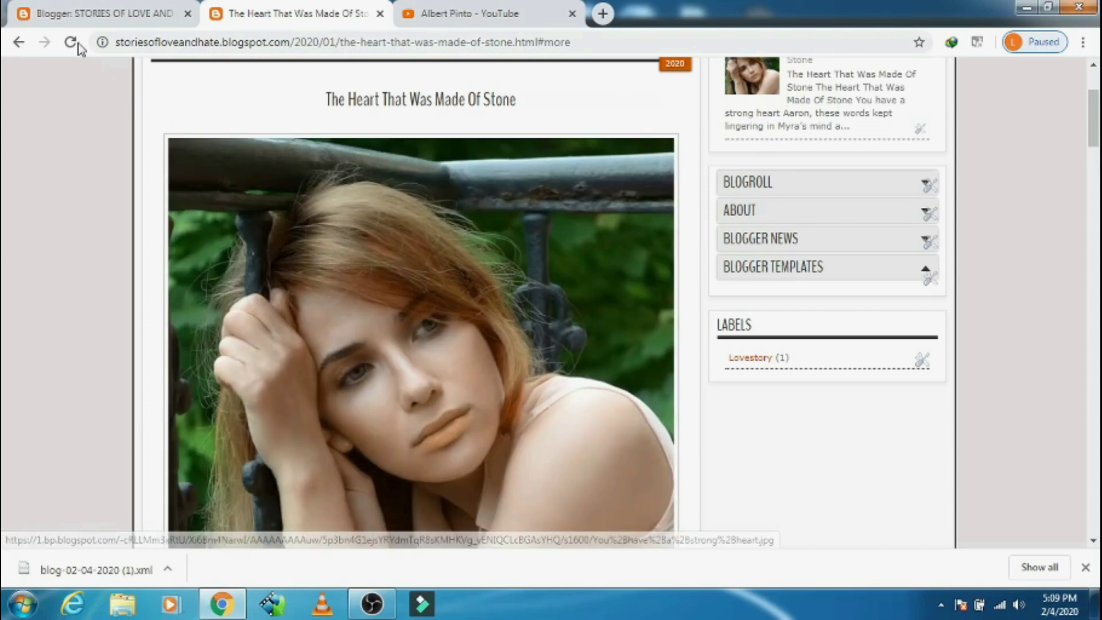
left_click(70, 42)
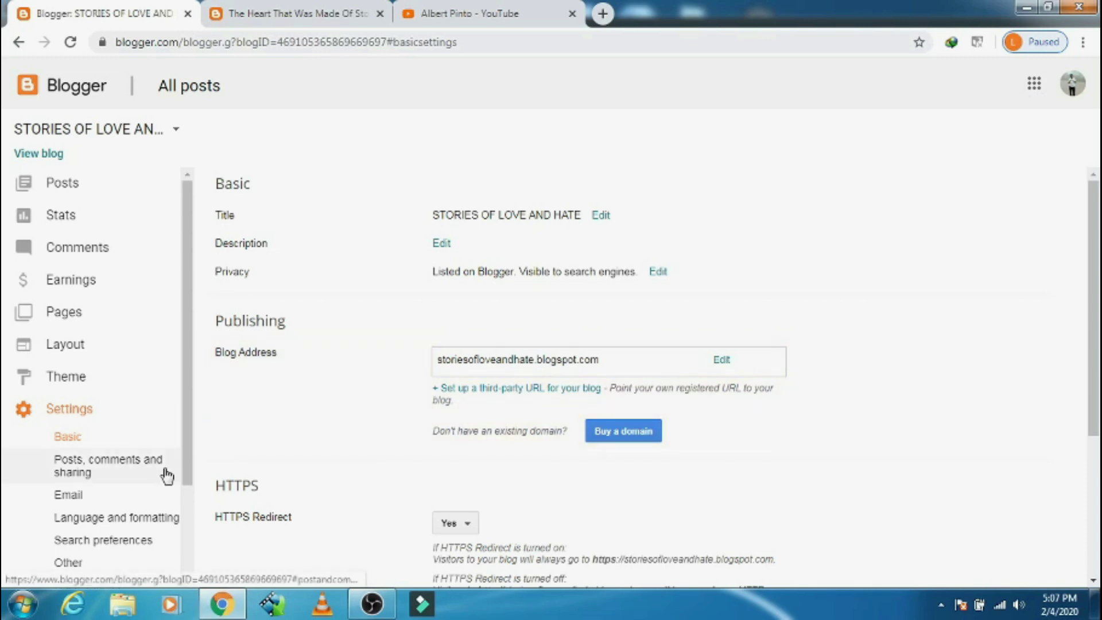
Import the backup file blog-02-04-2020 (1).xml through the blog's Other settings, completing the robot check.
scroll(144, 486, "down", 2)
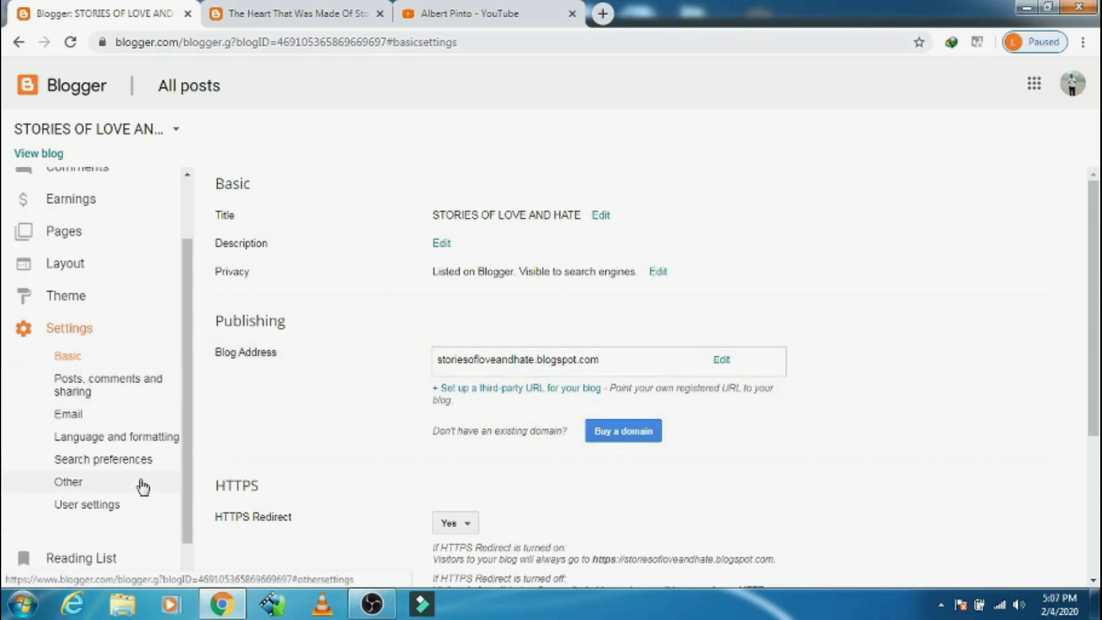
left_click(68, 482)
left_click(472, 221)
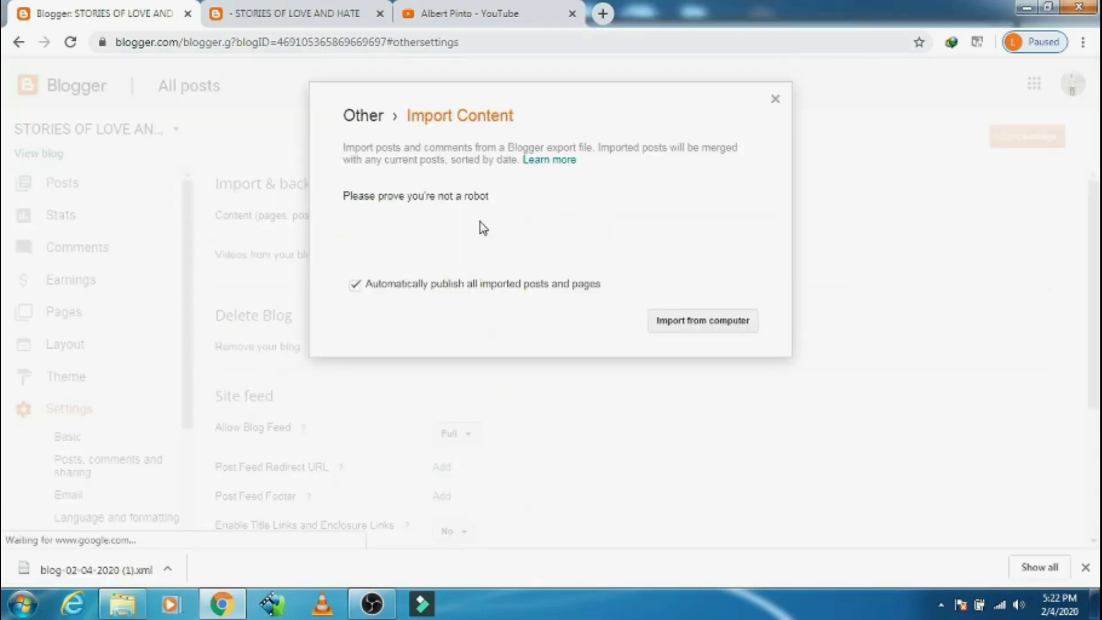
left_click(366, 236)
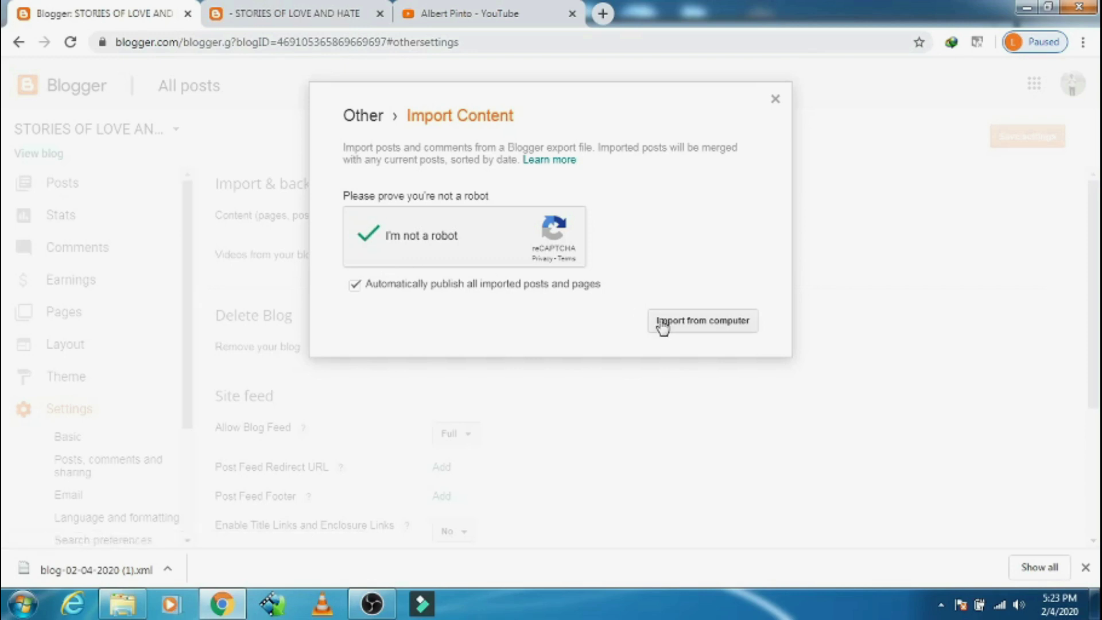
left_click(689, 326)
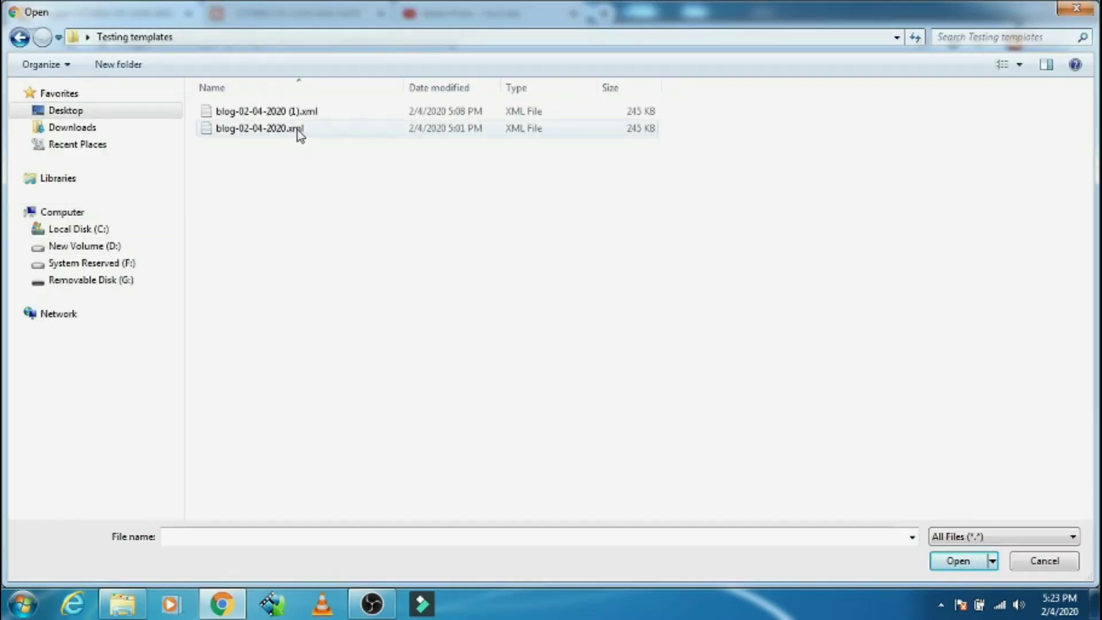
left_click(299, 119)
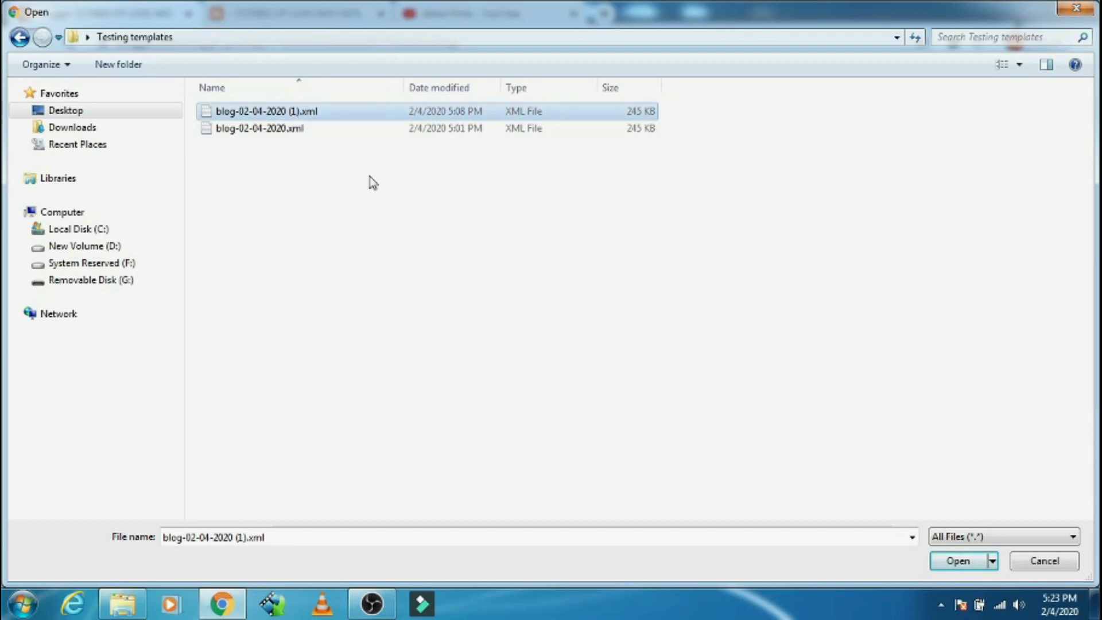
left_click(950, 561)
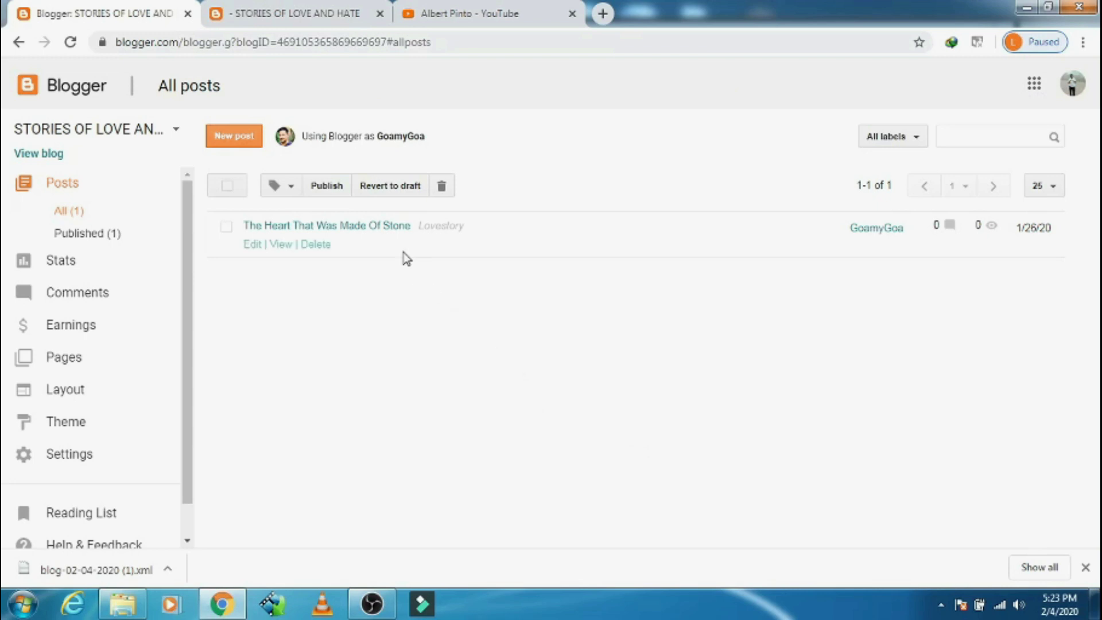
View the live blog to check its title and the imported post.
left_click(58, 155)
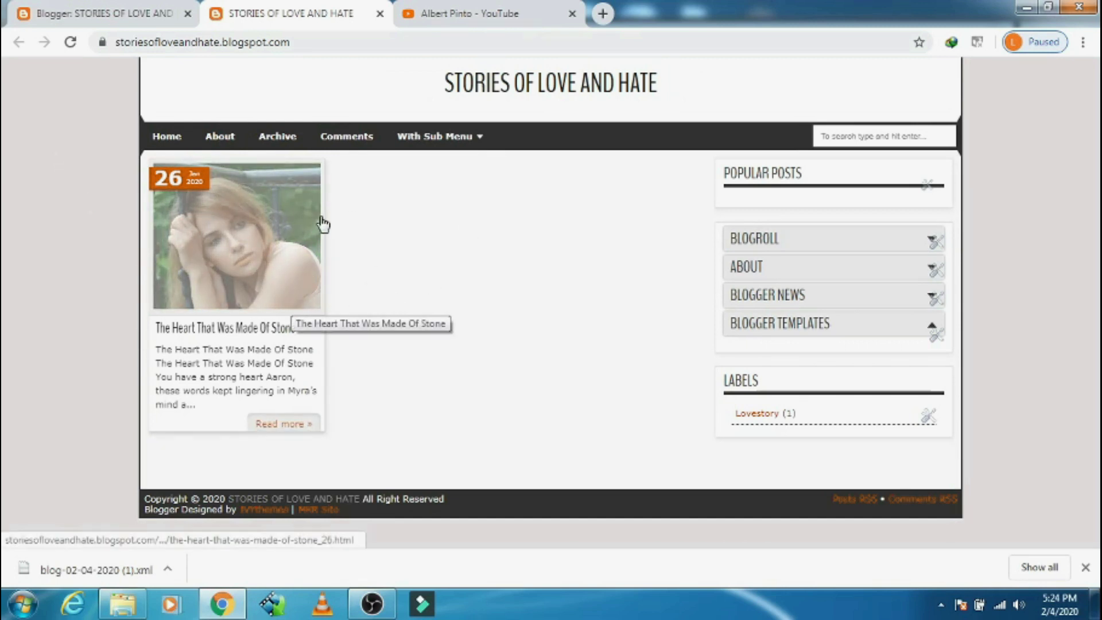
left_click_drag(439, 85, 694, 106)
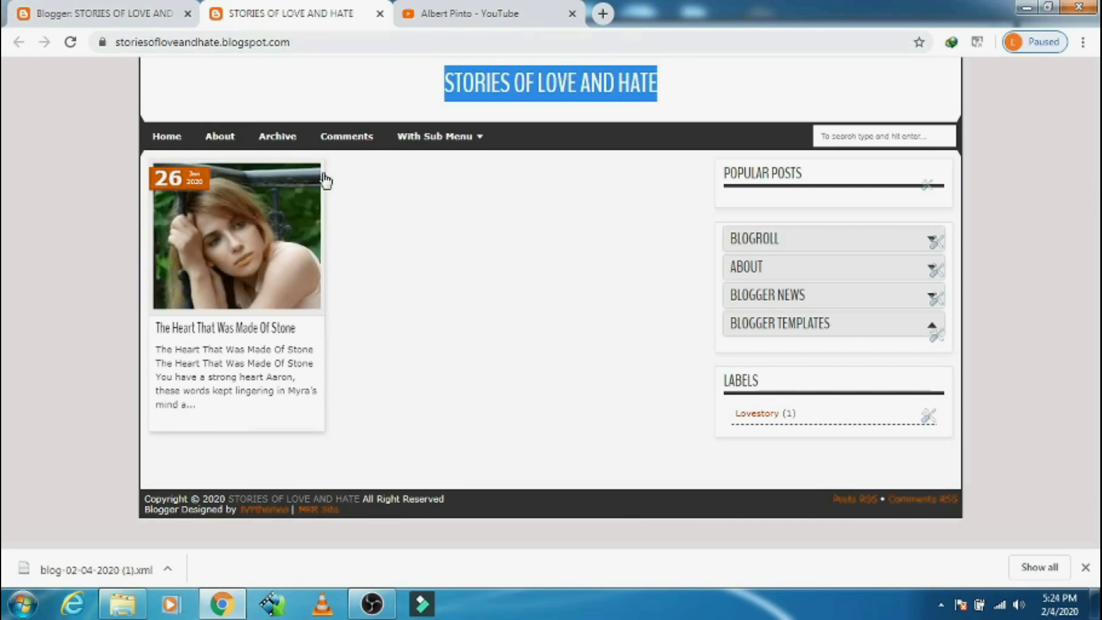
left_click(103, 12)
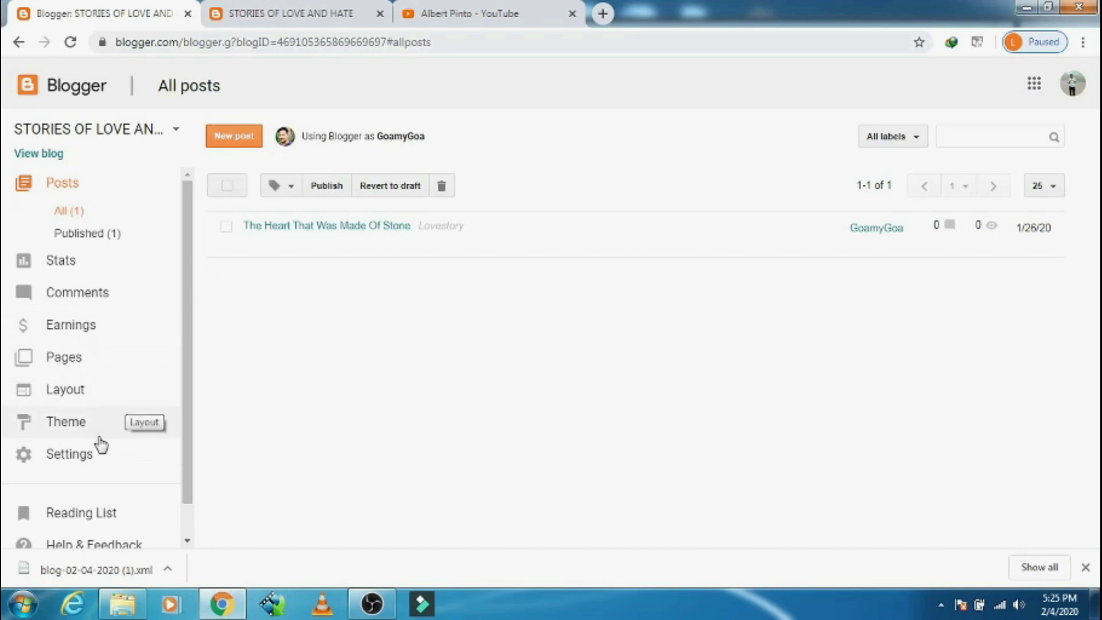
left_click(316, 12)
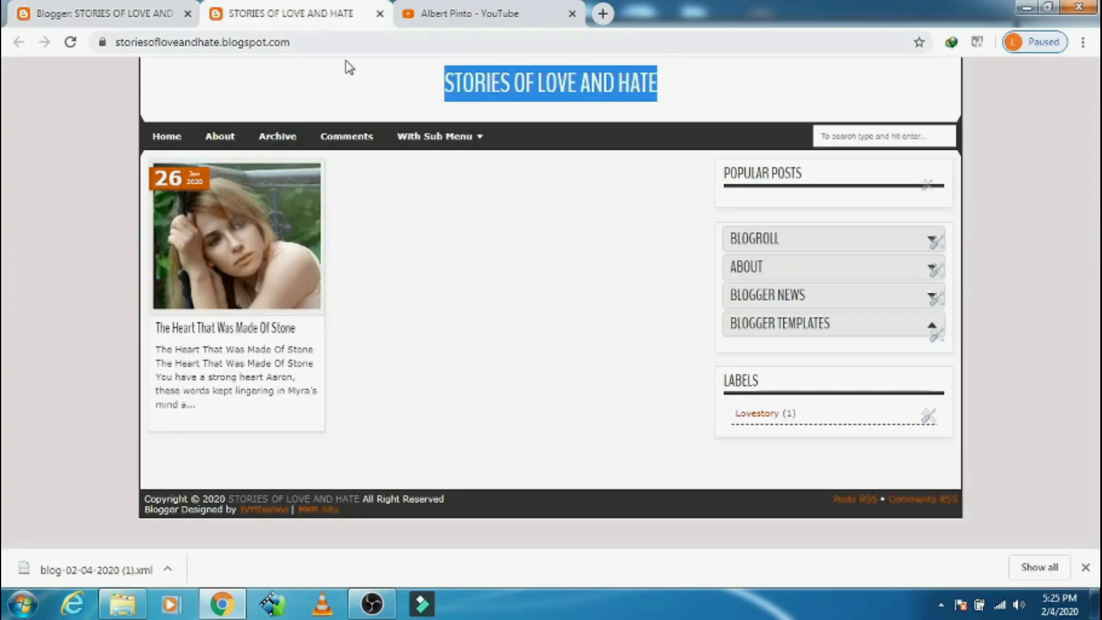
left_click(626, 214)
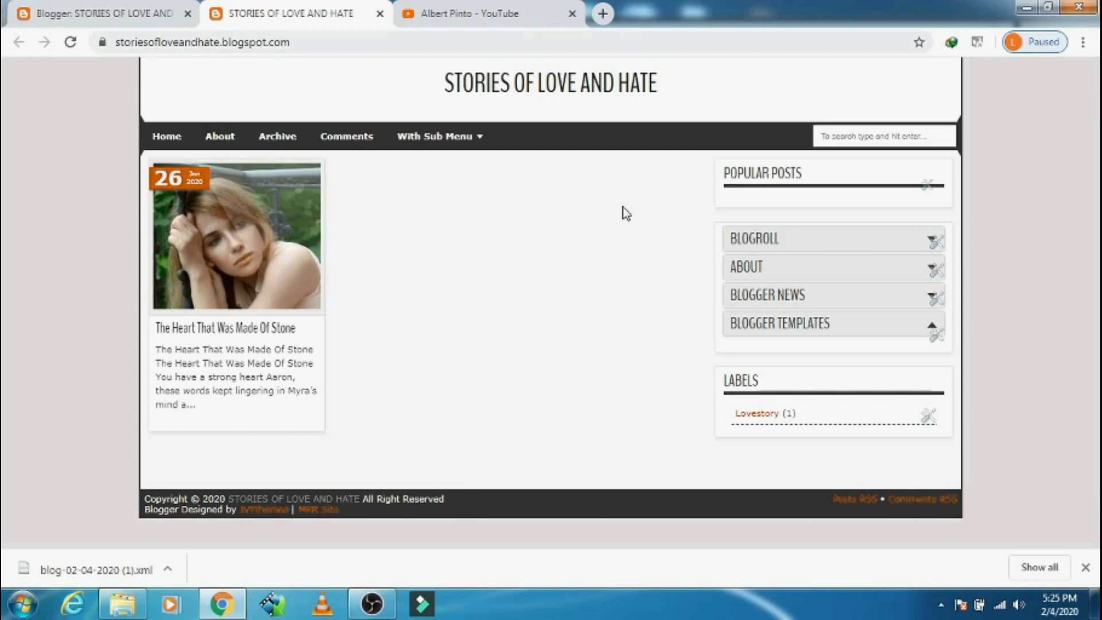
Download a backup of the blog's current theme, saving it as theme-469105365869669697.xml in the Testing templates folder.
left_click(164, 19)
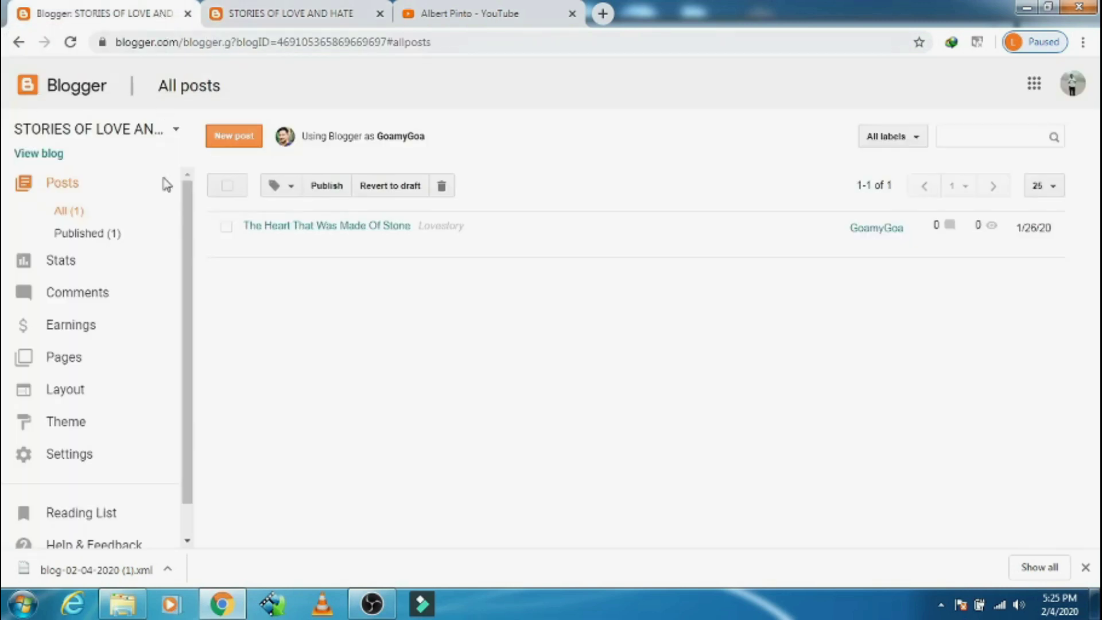
left_click_drag(187, 340, 195, 386)
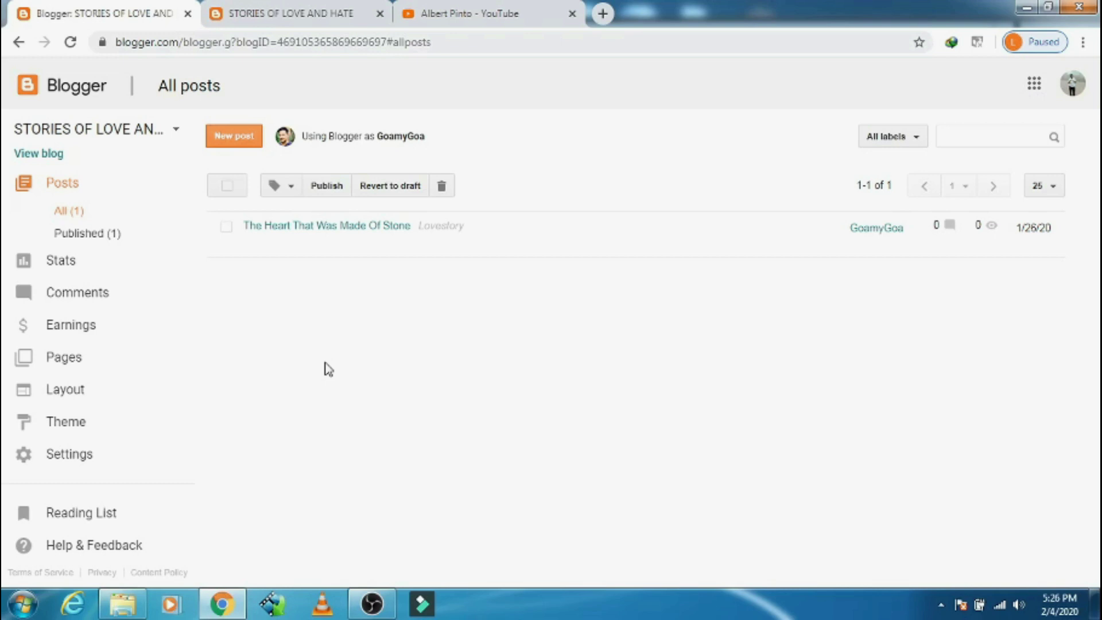
left_click(80, 424)
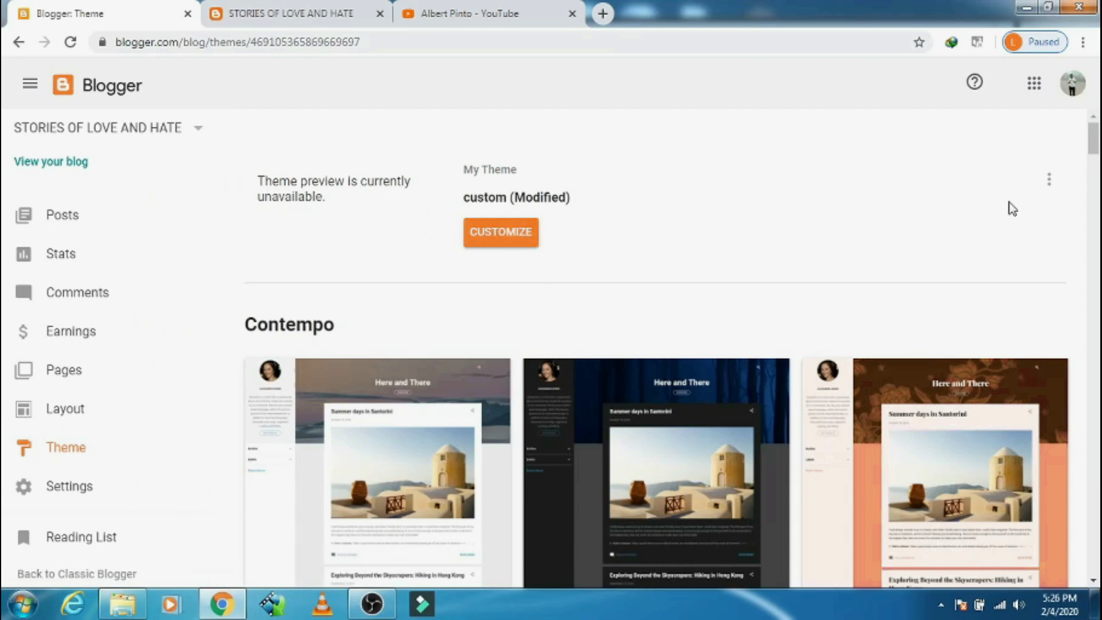
left_click(1048, 180)
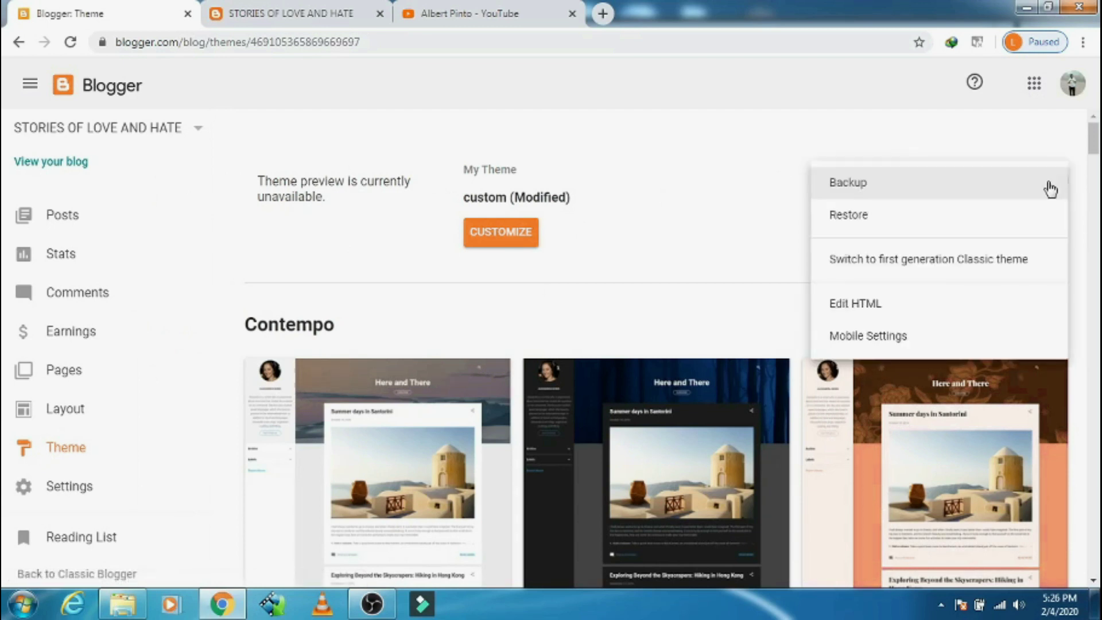
left_click(862, 183)
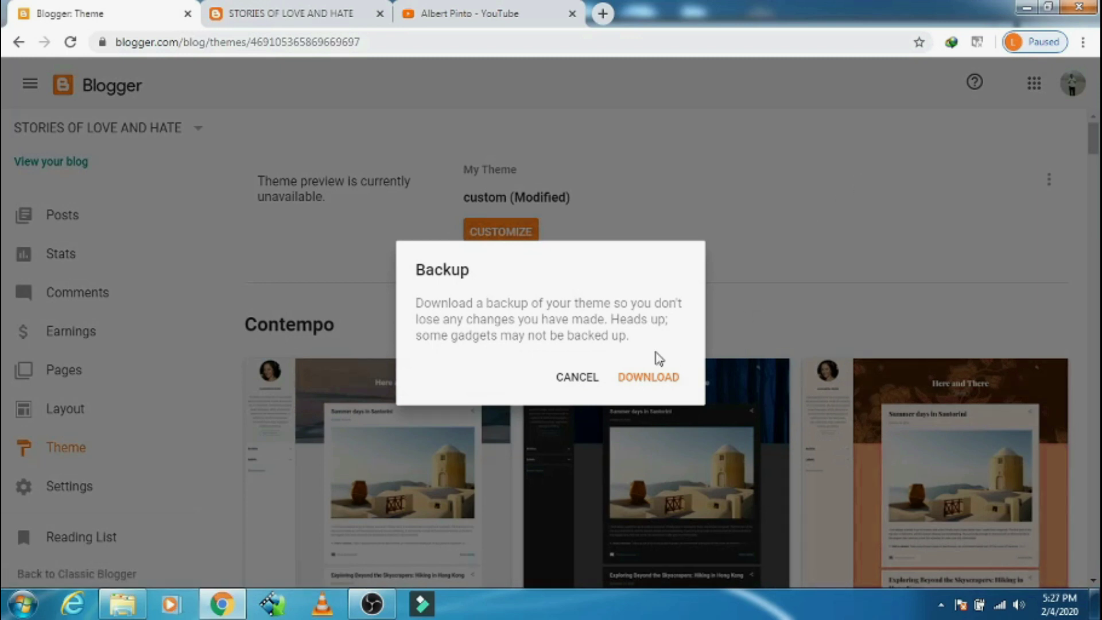
left_click(642, 379)
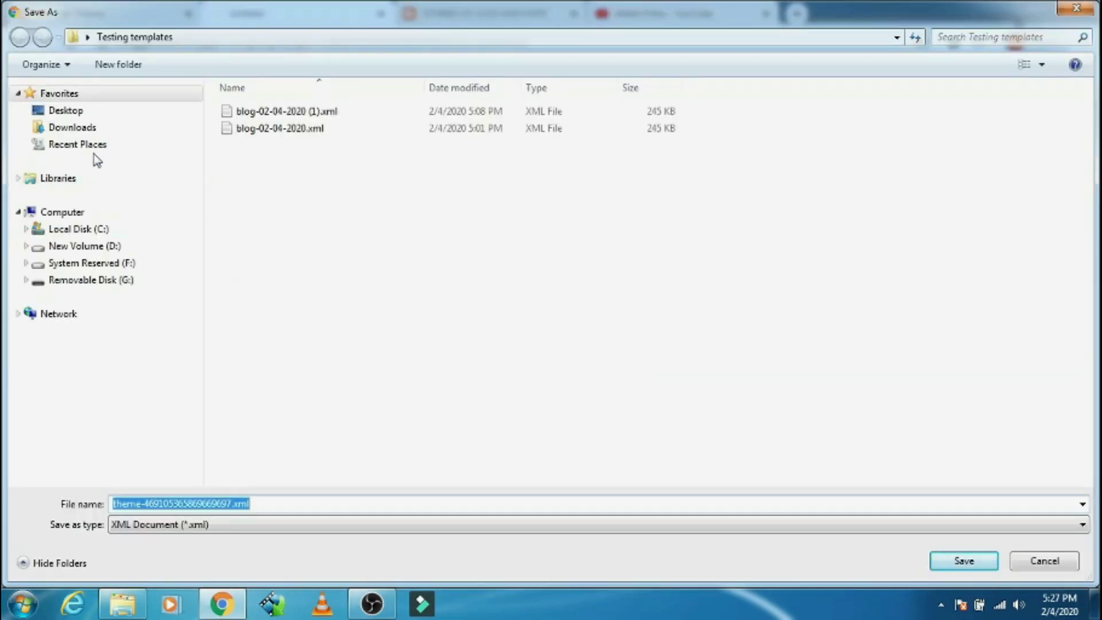
left_click(76, 111)
double_click(1010, 114)
left_click(74, 111)
key("Return")
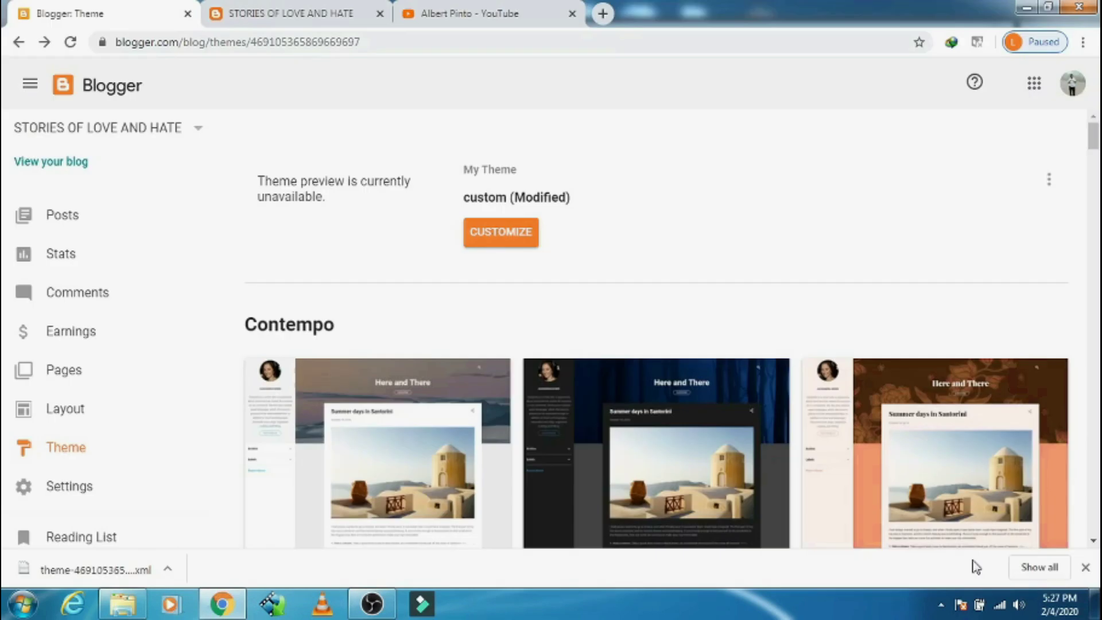
Apply the Contempo Dark theme to the blog.
scroll(1051, 392, "down", 3)
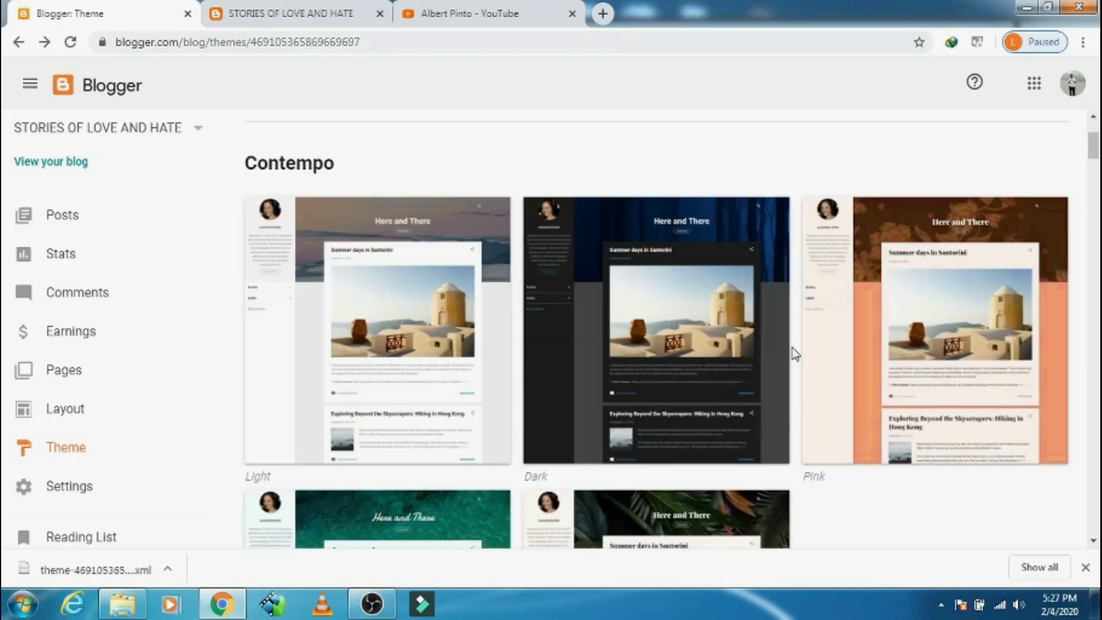
left_click(703, 337)
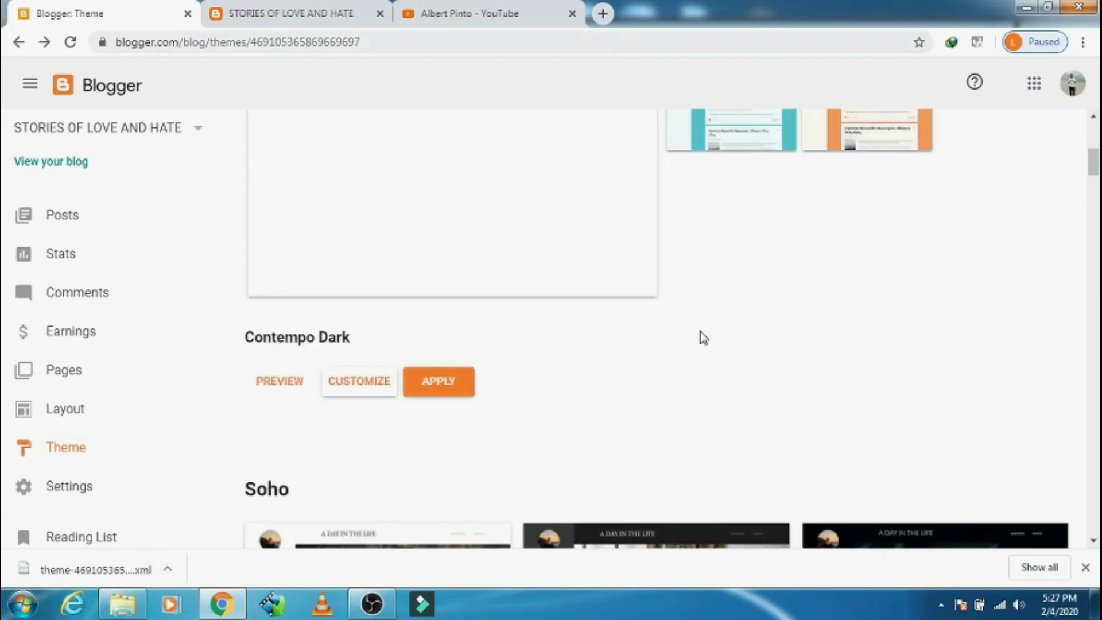
left_click(452, 384)
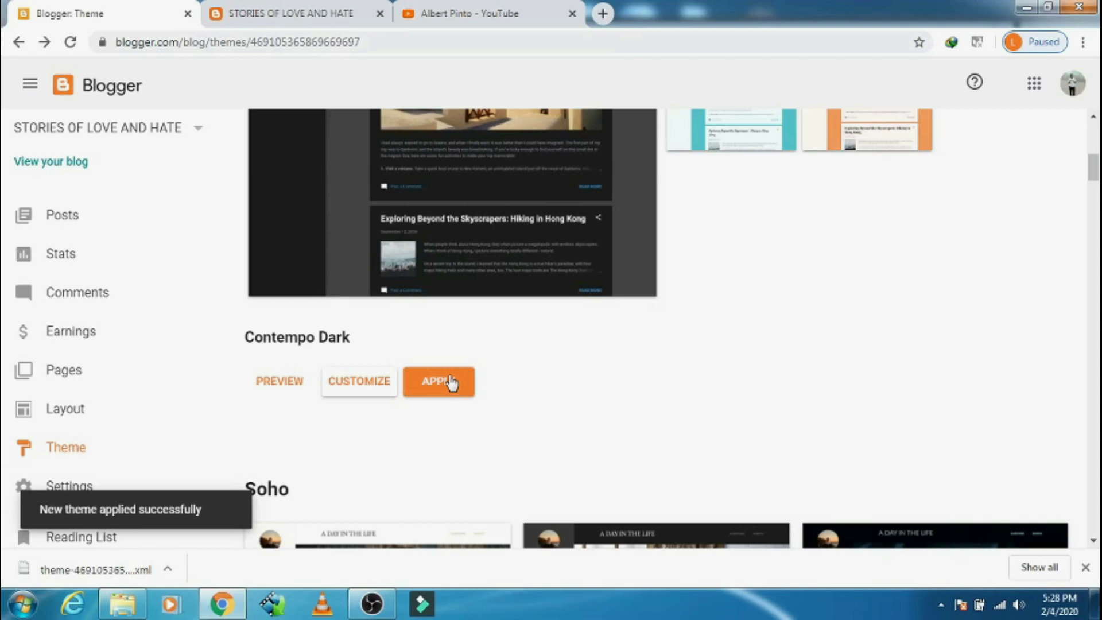
scroll(450, 375, "up", 5)
scroll(450, 376, "up", 1)
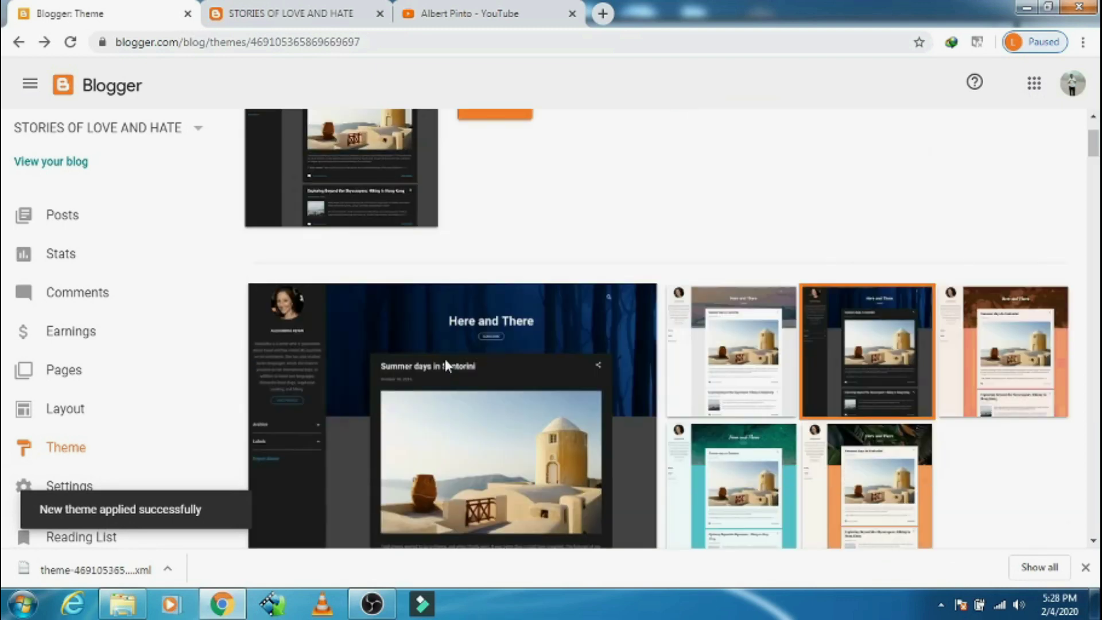
Reload the live blog and look over its home page and post with the new theme.
left_click(294, 14)
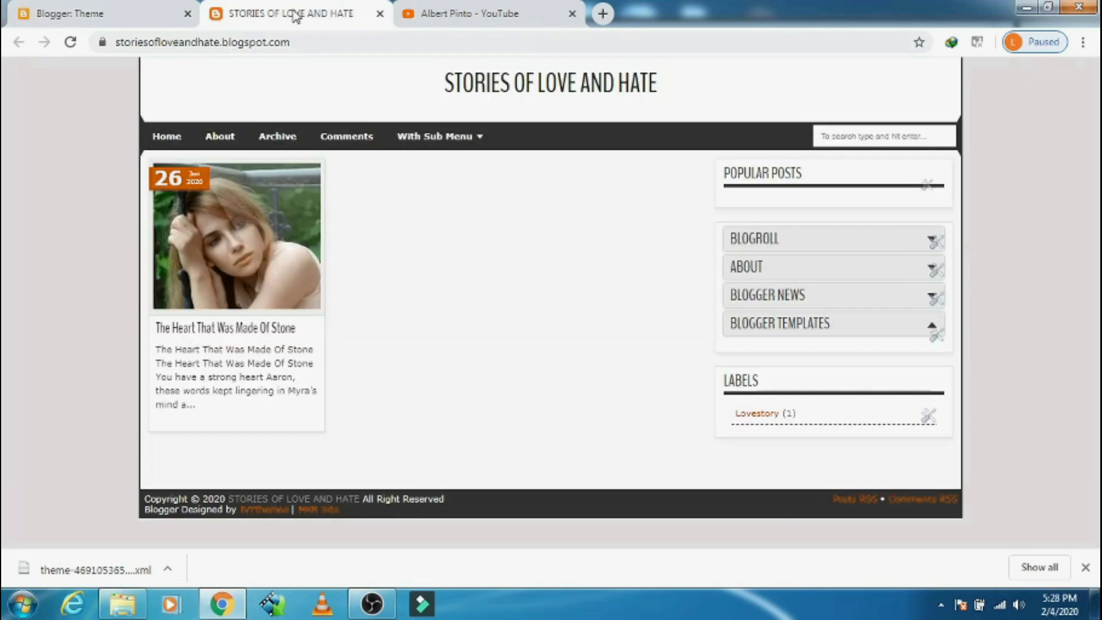
left_click(70, 42)
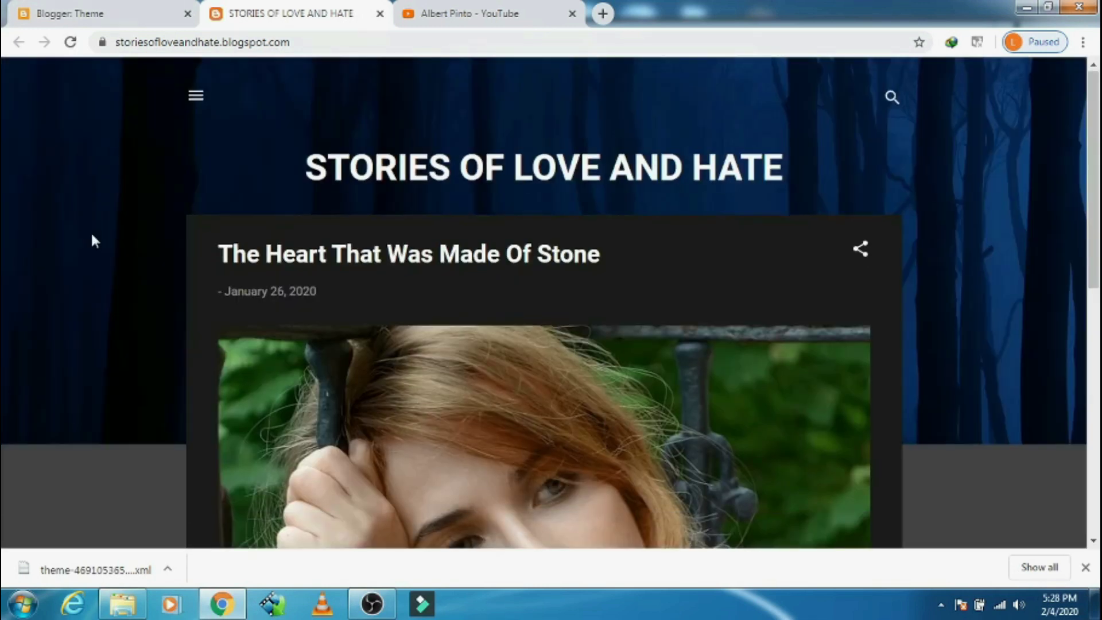
scroll(94, 237, "down", 3)
scroll(94, 237, "down", 5)
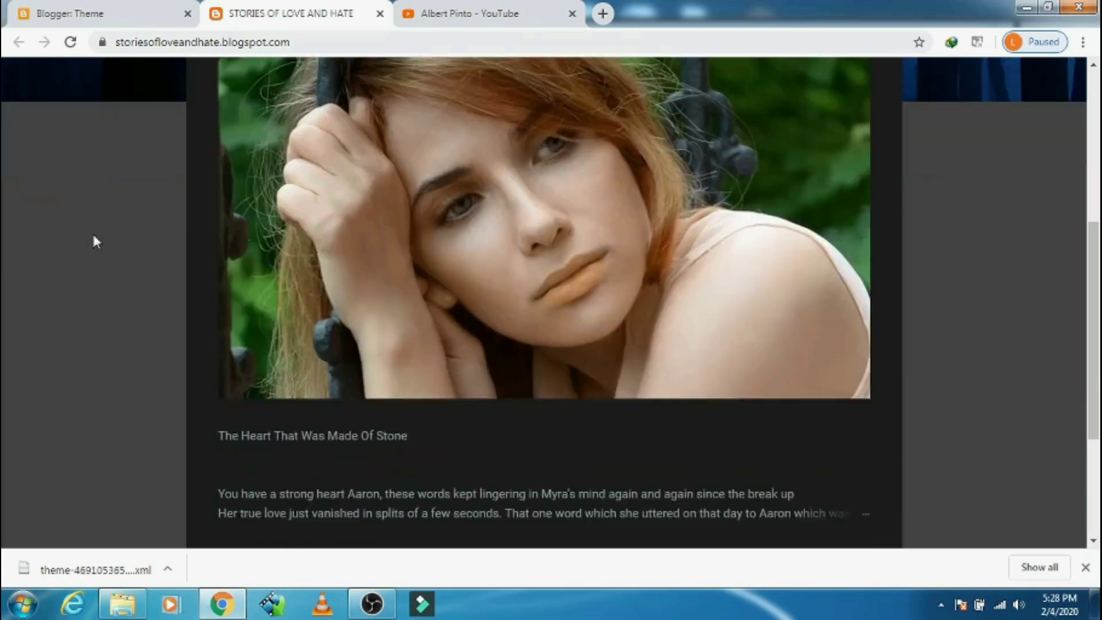
scroll(96, 236, "up", 8)
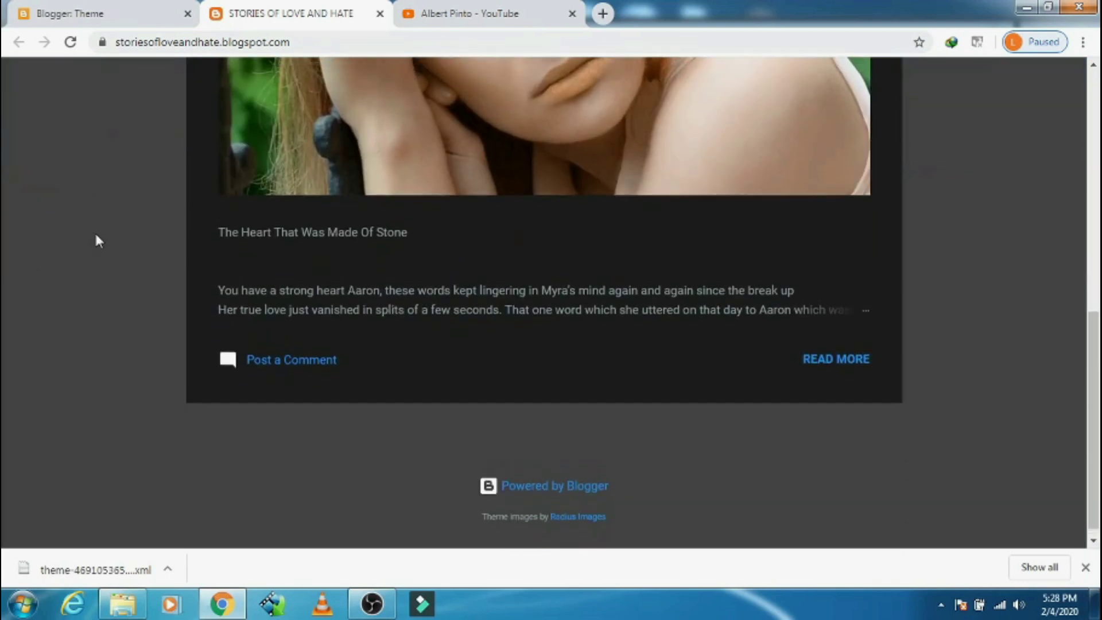
Restore the blog's theme by uploading theme-469105365869669697.xml from the Testing templates folder.
key("ctrl+1")
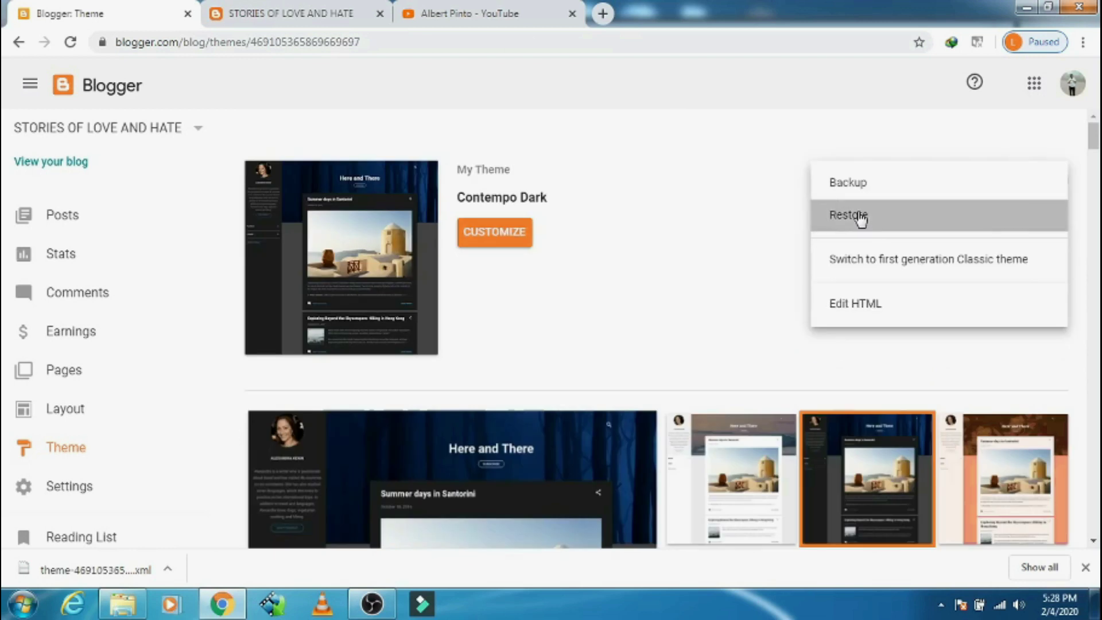
left_click(859, 217)
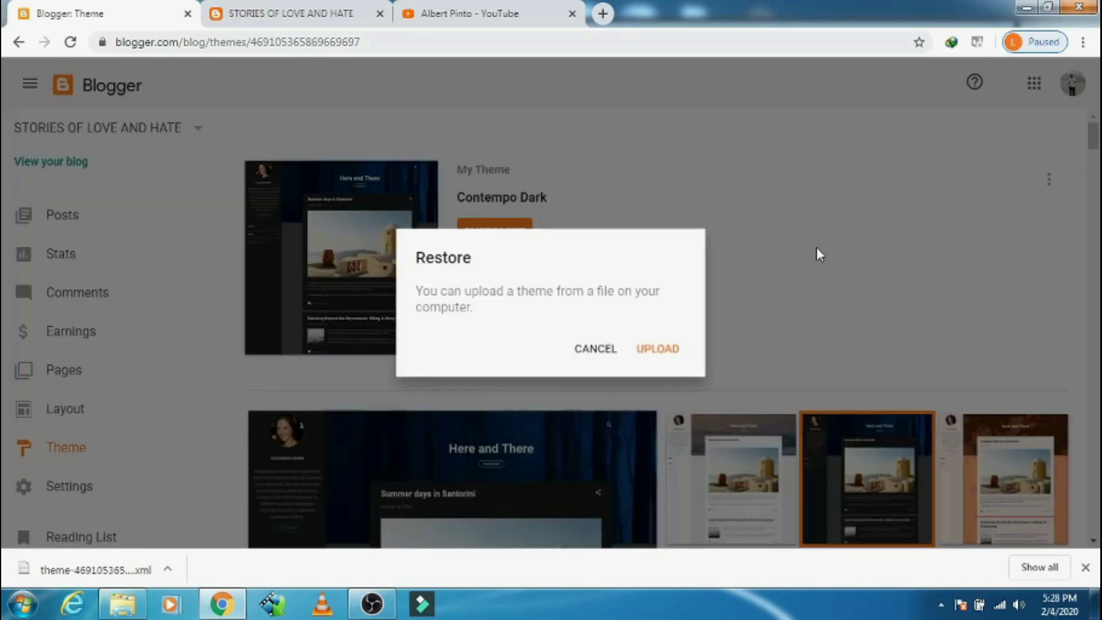
left_click(674, 348)
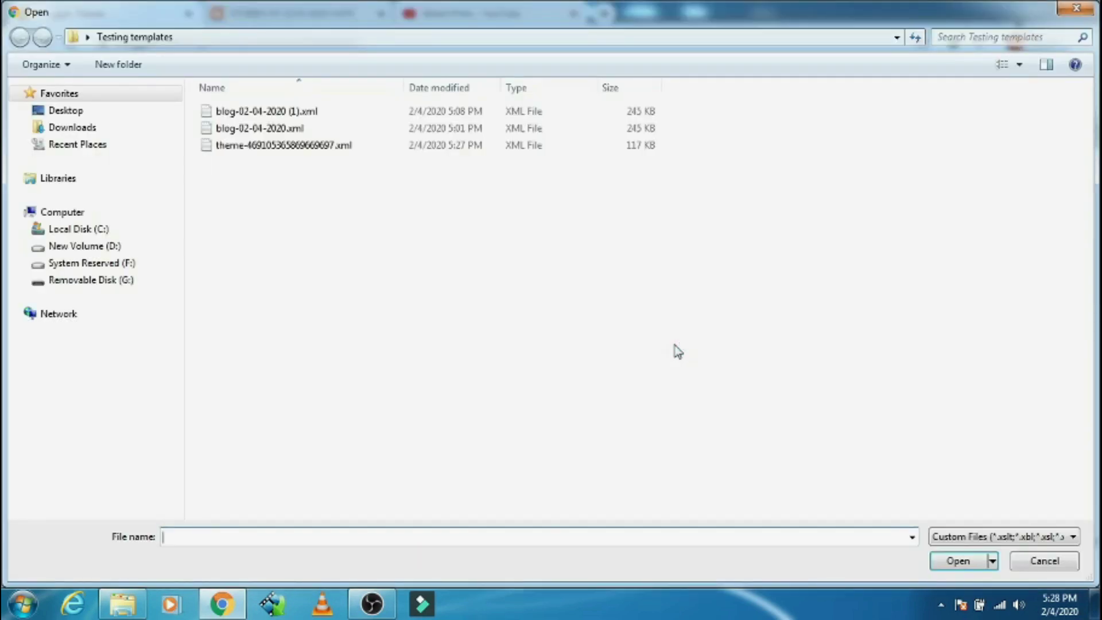
left_click(314, 148)
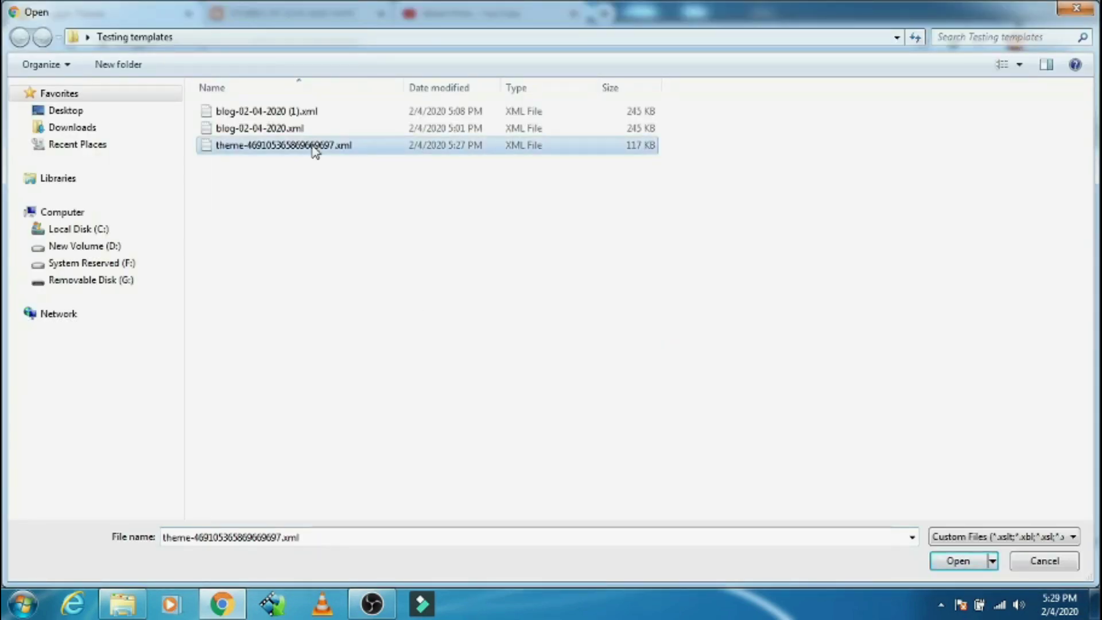
left_click(957, 561)
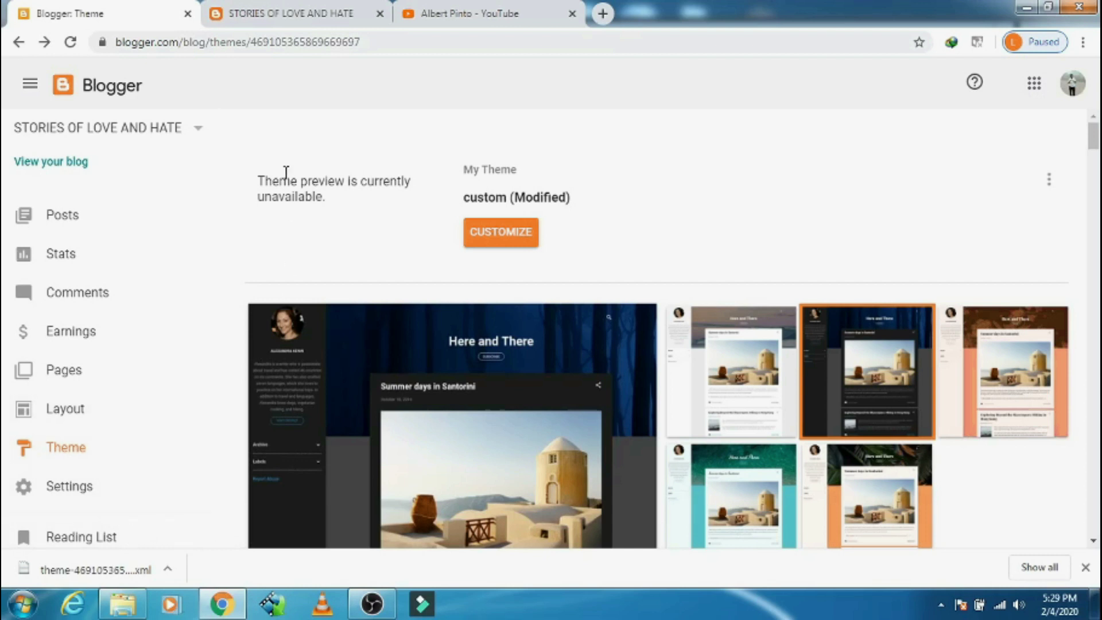
Reload the live blog and examine the restored theme's layout, sidebar gadgets and footer, dismissing the downloads bar.
left_click(293, 23)
left_click(71, 46)
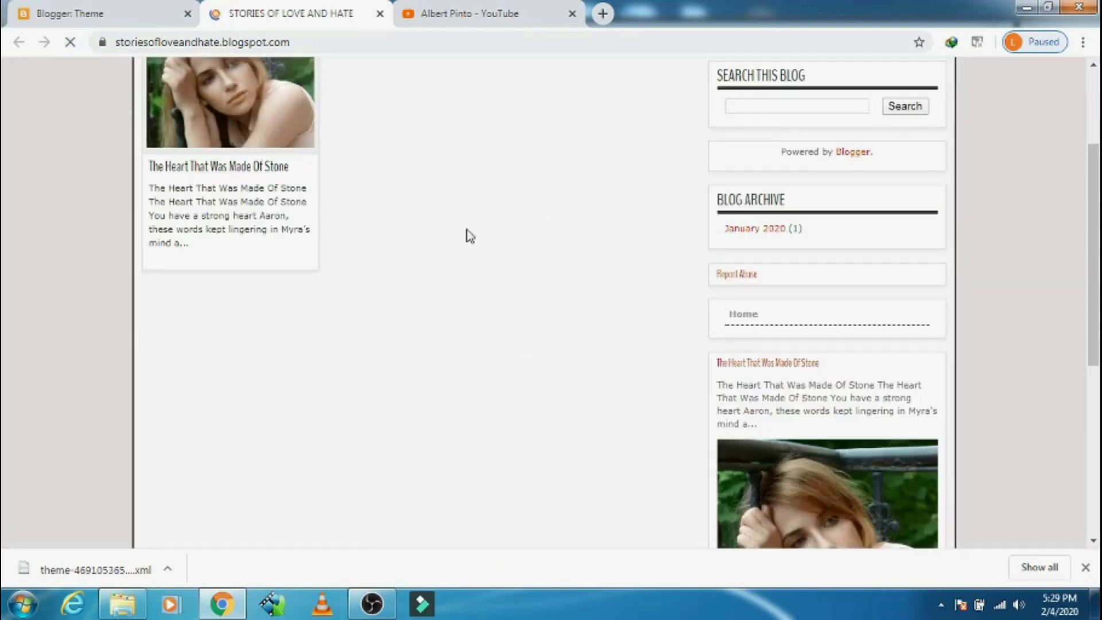
left_click(1086, 568)
scroll(683, 419, "down", 5)
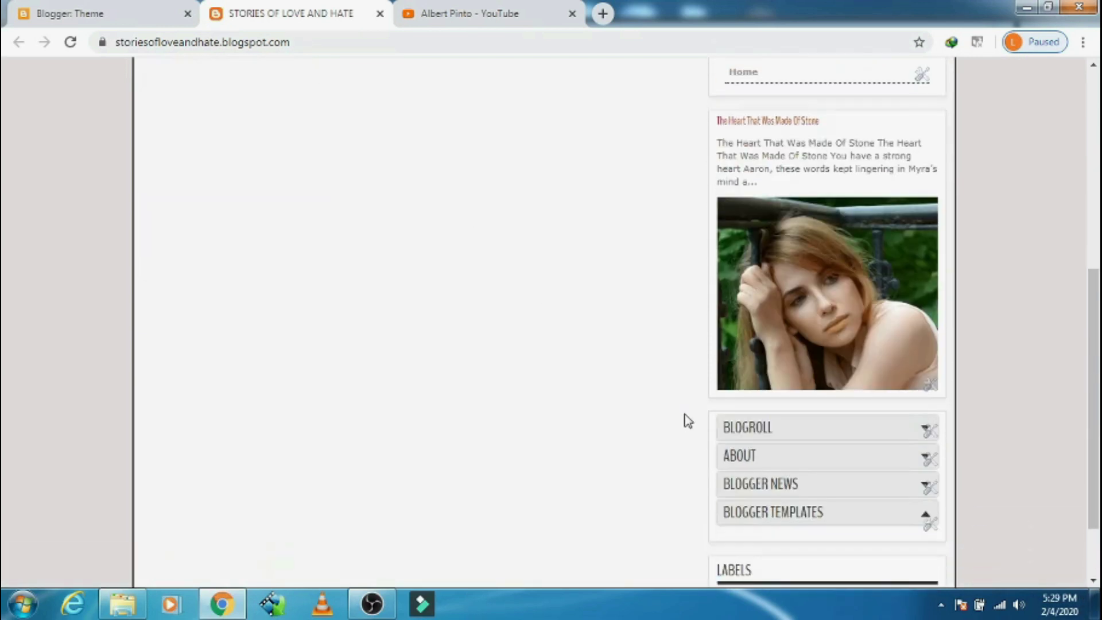
scroll(688, 420, "down", 1)
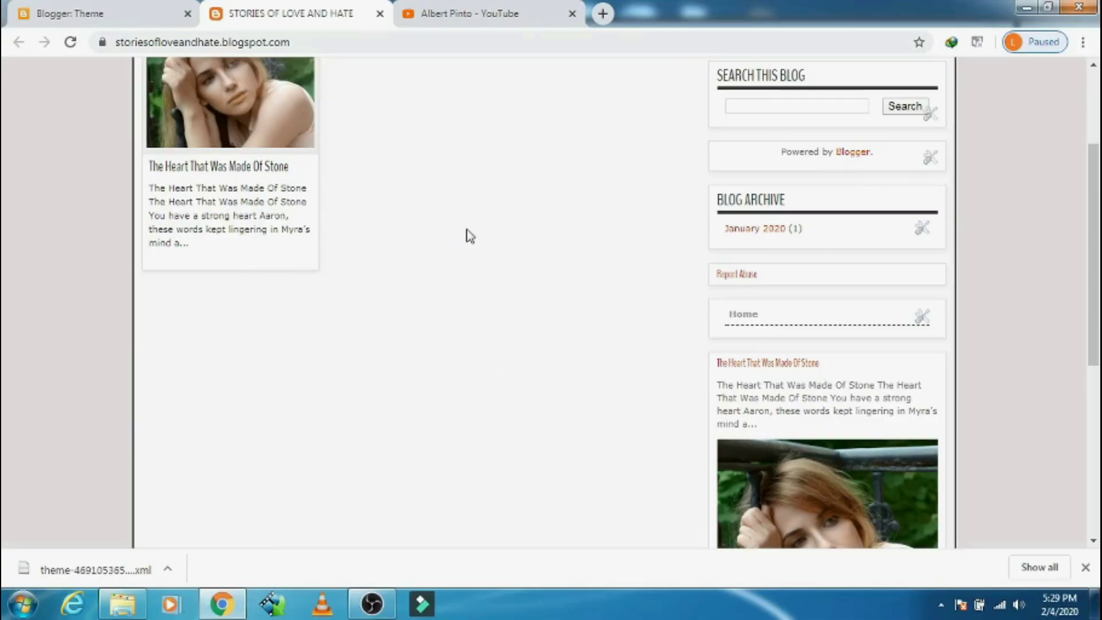
left_click(1085, 567)
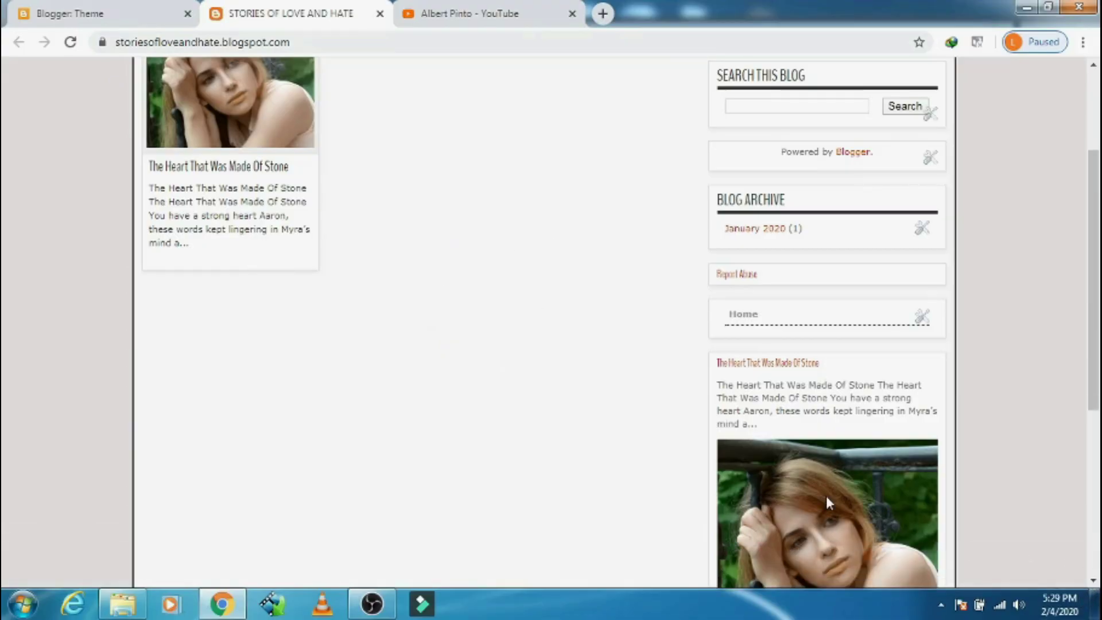
scroll(688, 421, "down", 6)
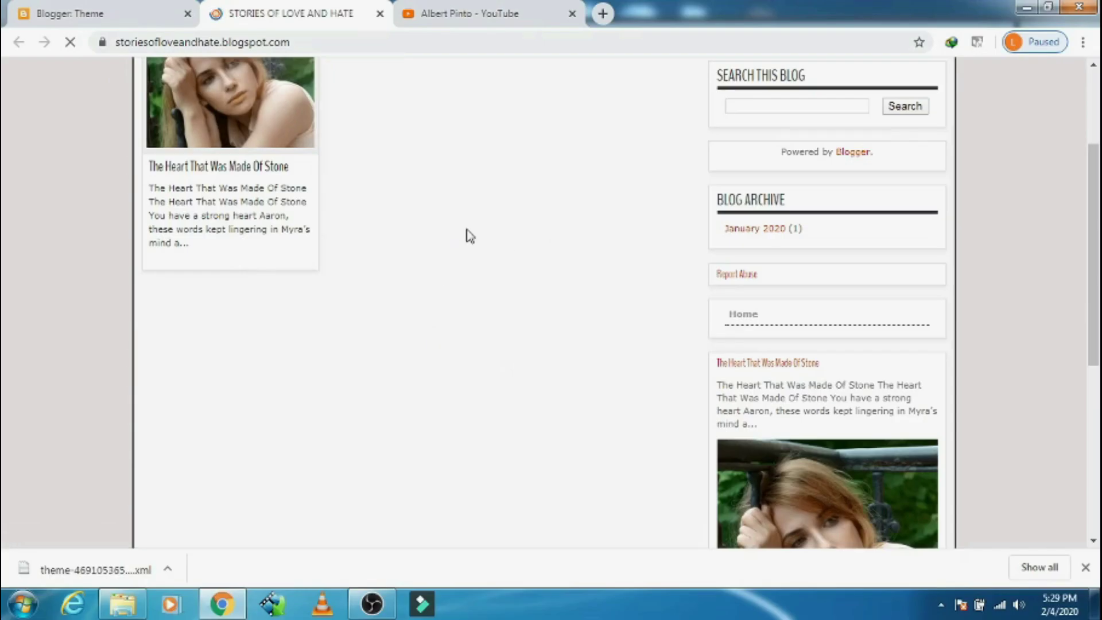
left_click(1085, 567)
scroll(696, 431, "down", 4)
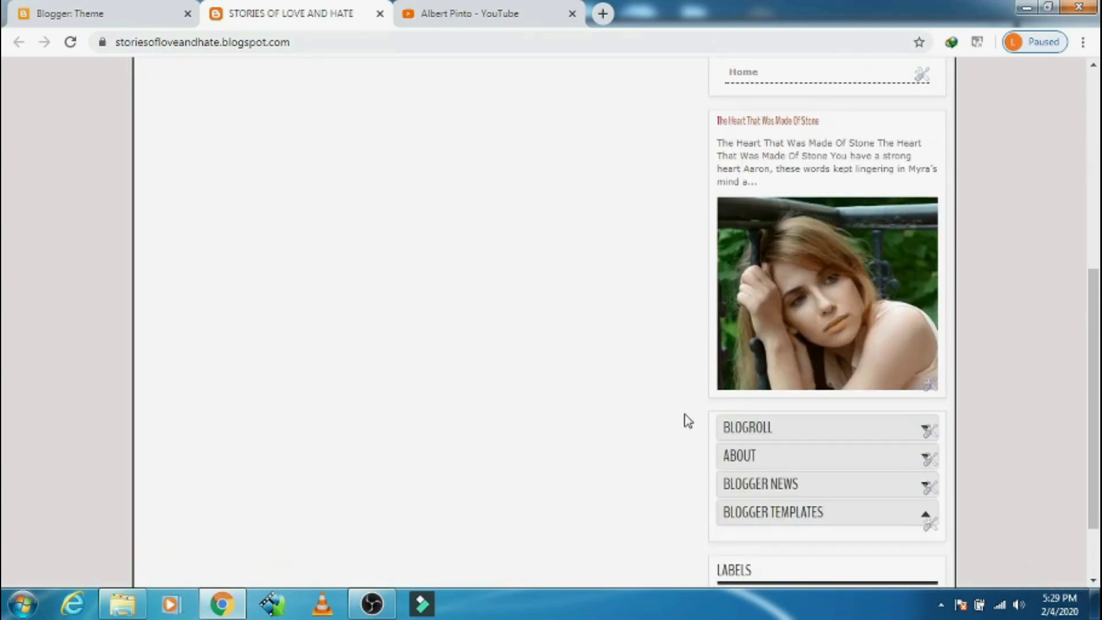
scroll(685, 419, "down", 2)
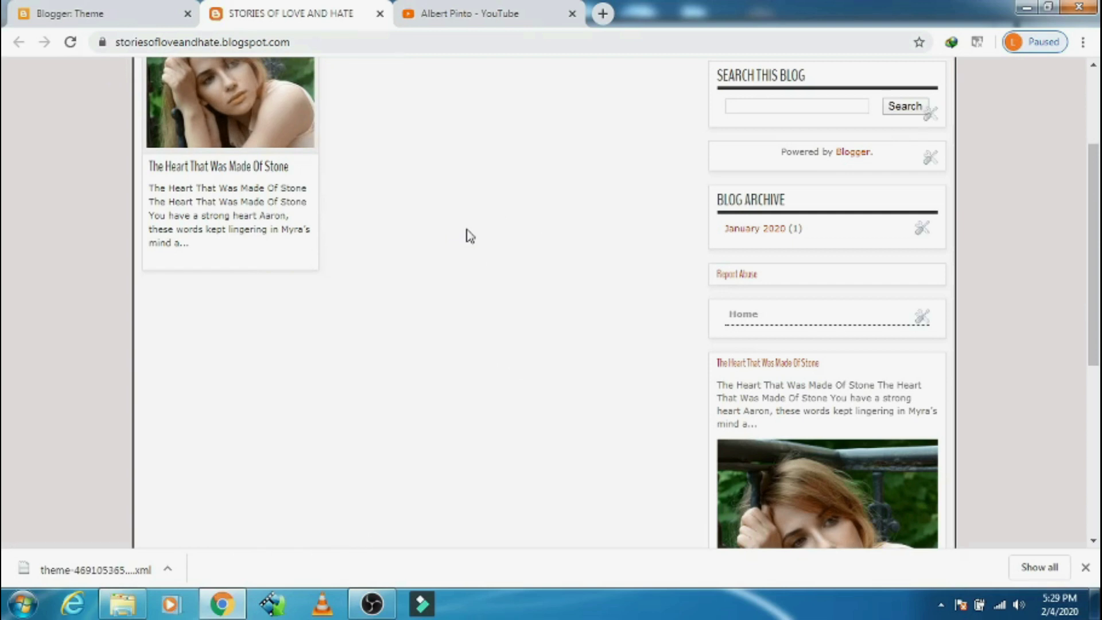
left_click(1085, 567)
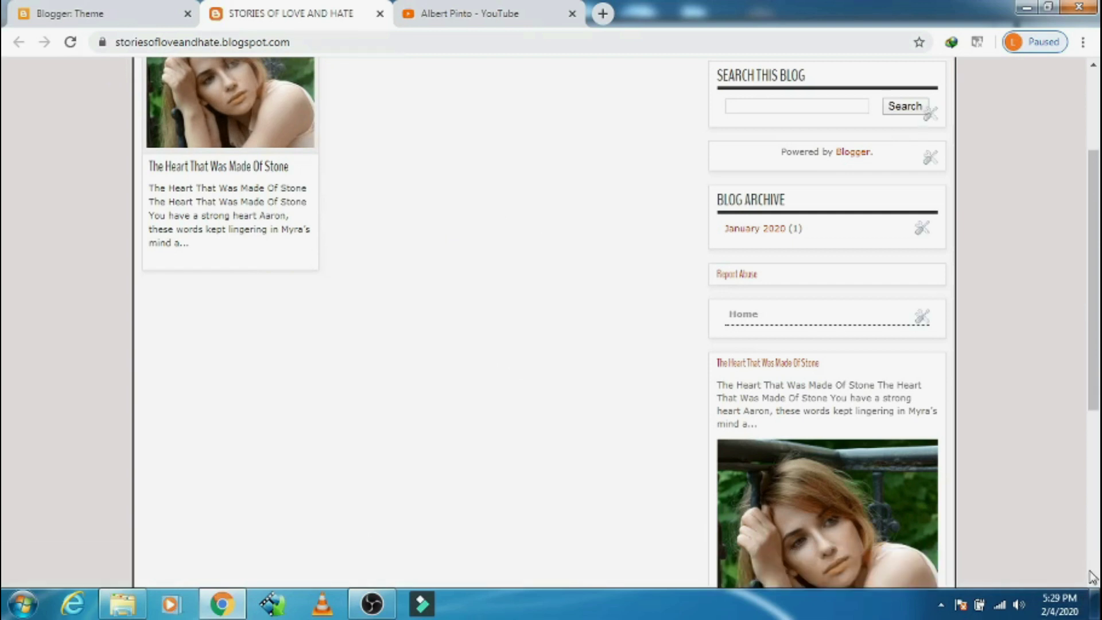
scroll(686, 419, "down", 6)
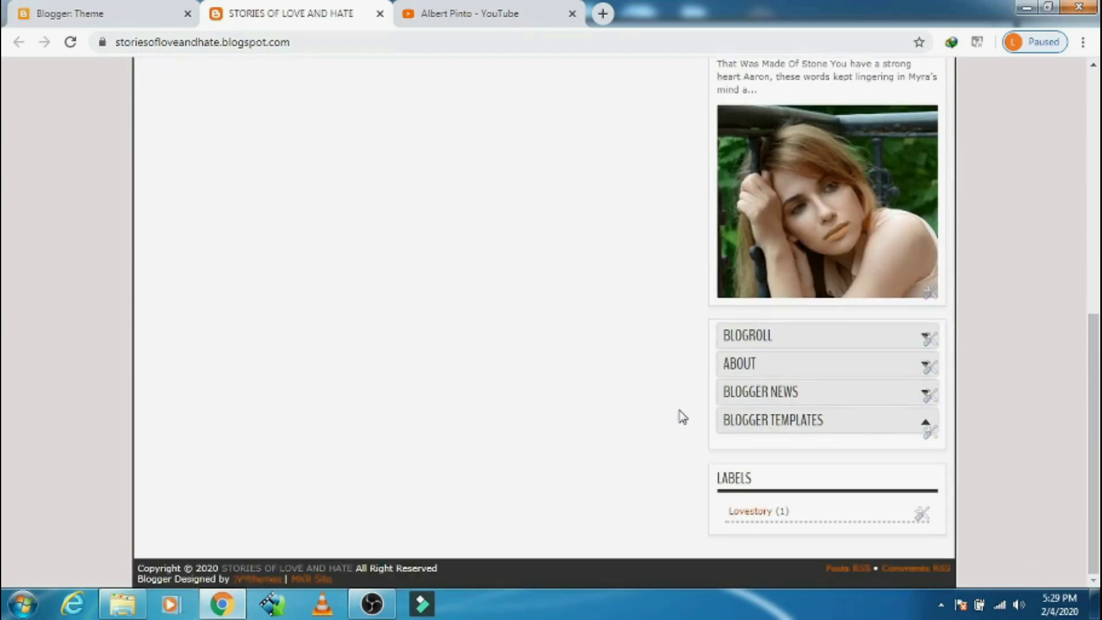
scroll(680, 412, "up", 10)
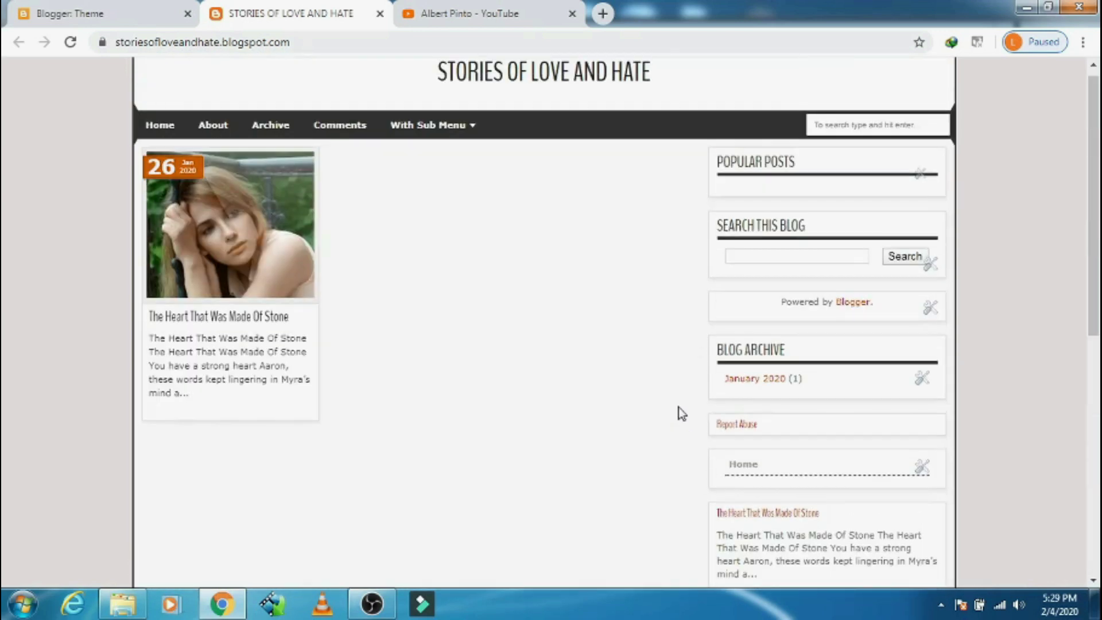
Return to the blog's Theme page and show the current theme's backup and restore options.
left_click(95, 17)
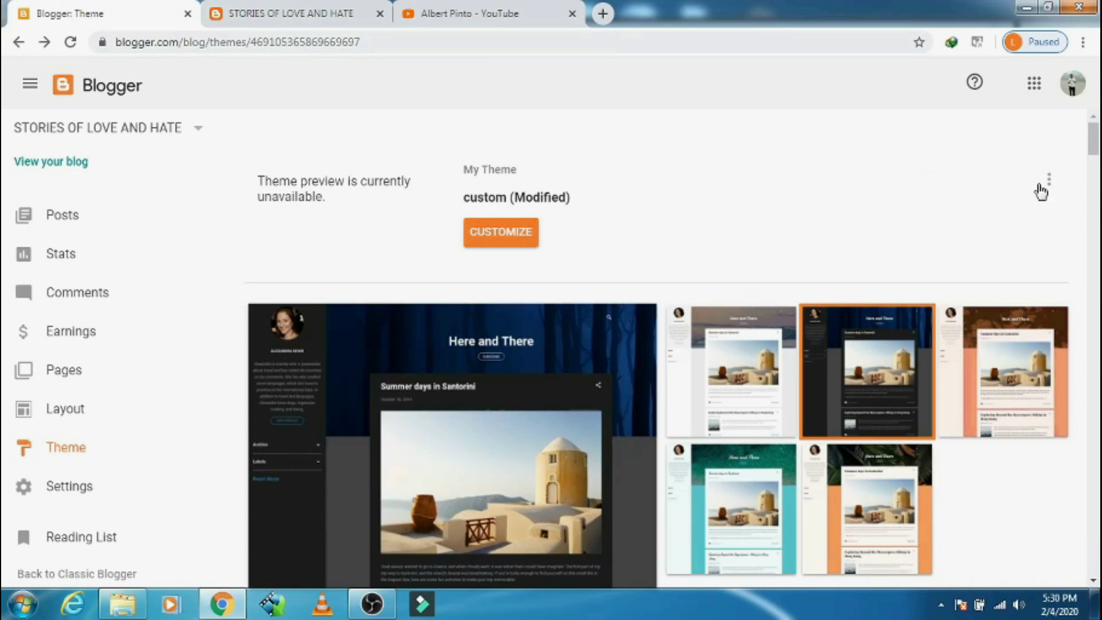
left_click(1049, 183)
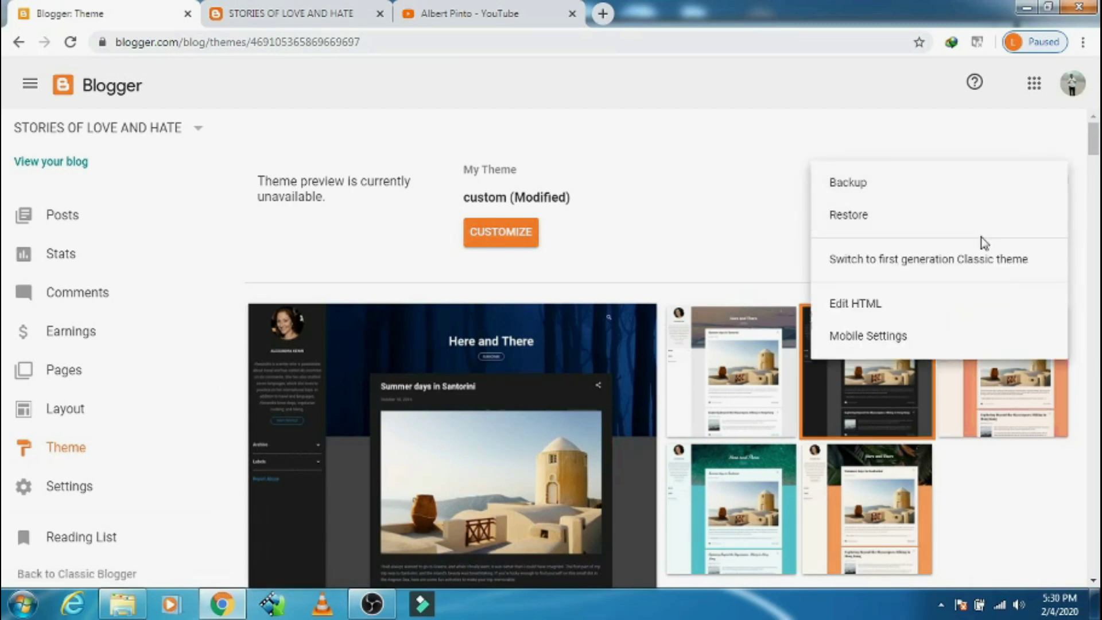
Open the current theme's HTML code and copy all of it into a blank Notepad document.
left_click(865, 308)
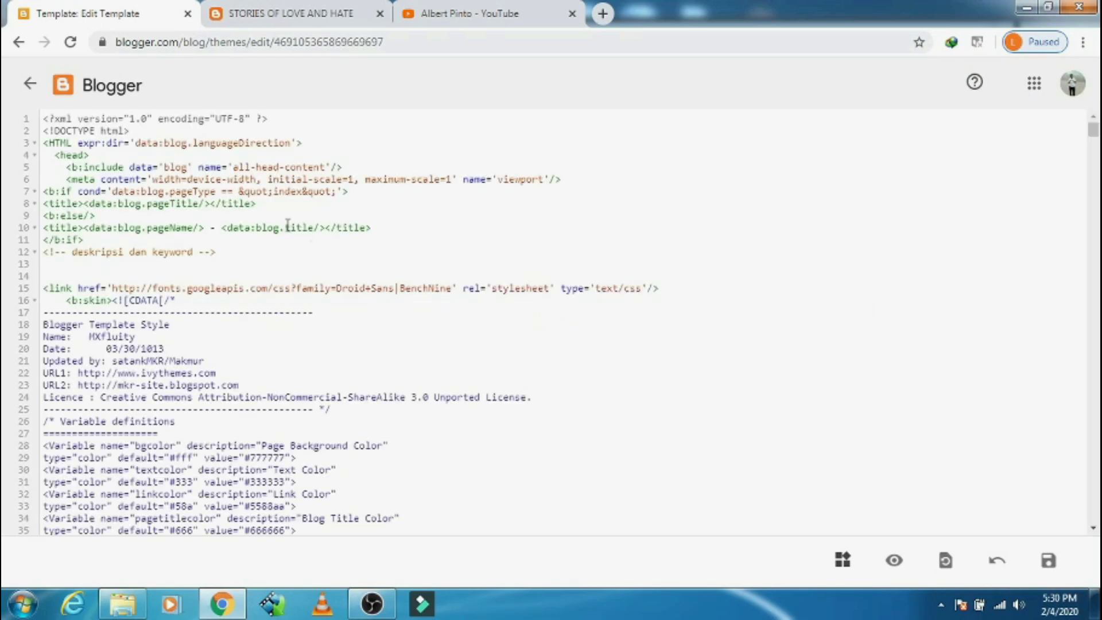
left_click_drag(44, 119, 307, 202)
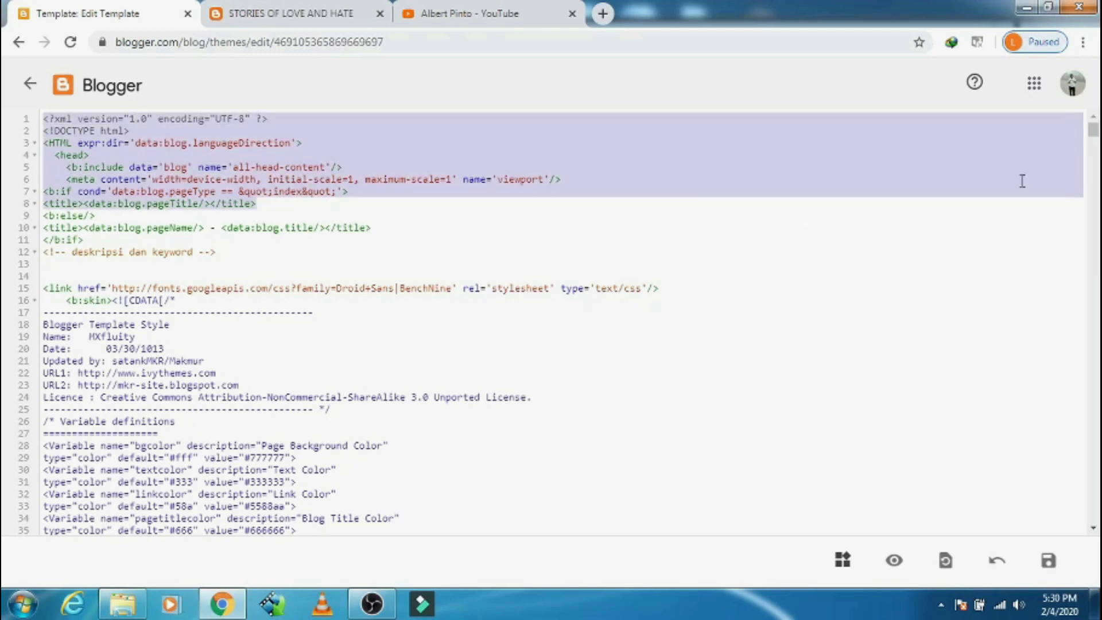
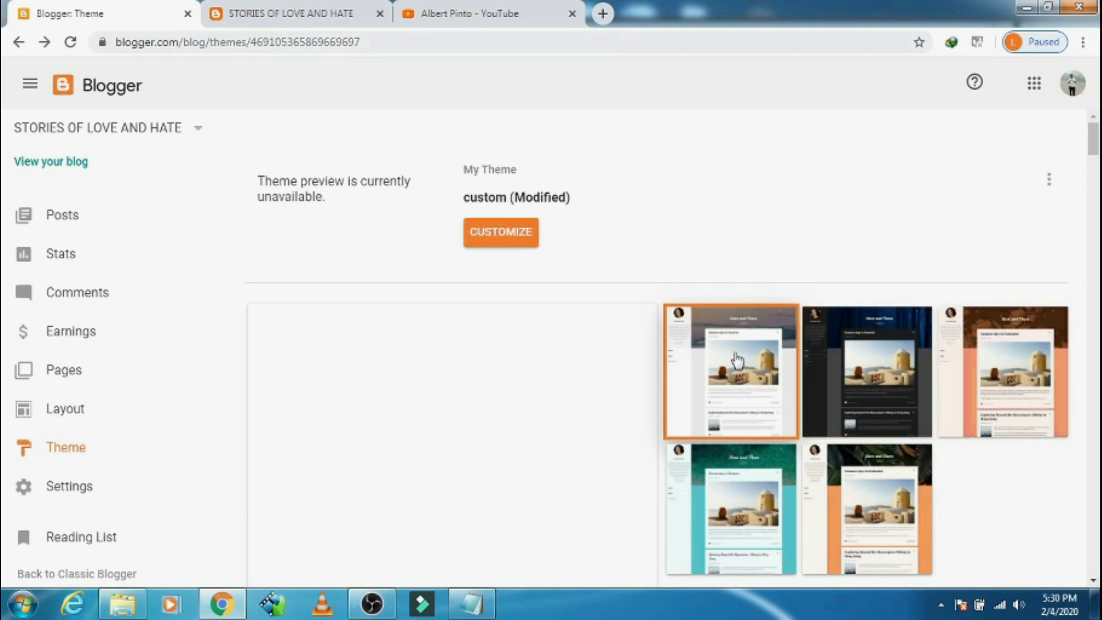
Apply the Contempo Light theme to the blog and look it over on the reloaded live page.
left_click(447, 402)
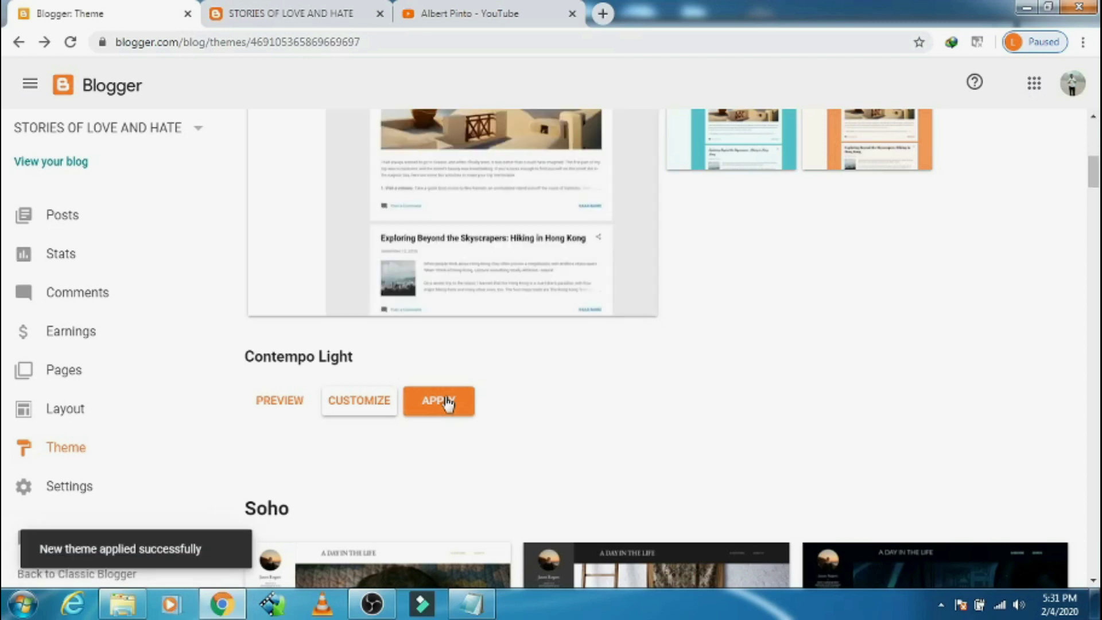
scroll(459, 258, "up", 5)
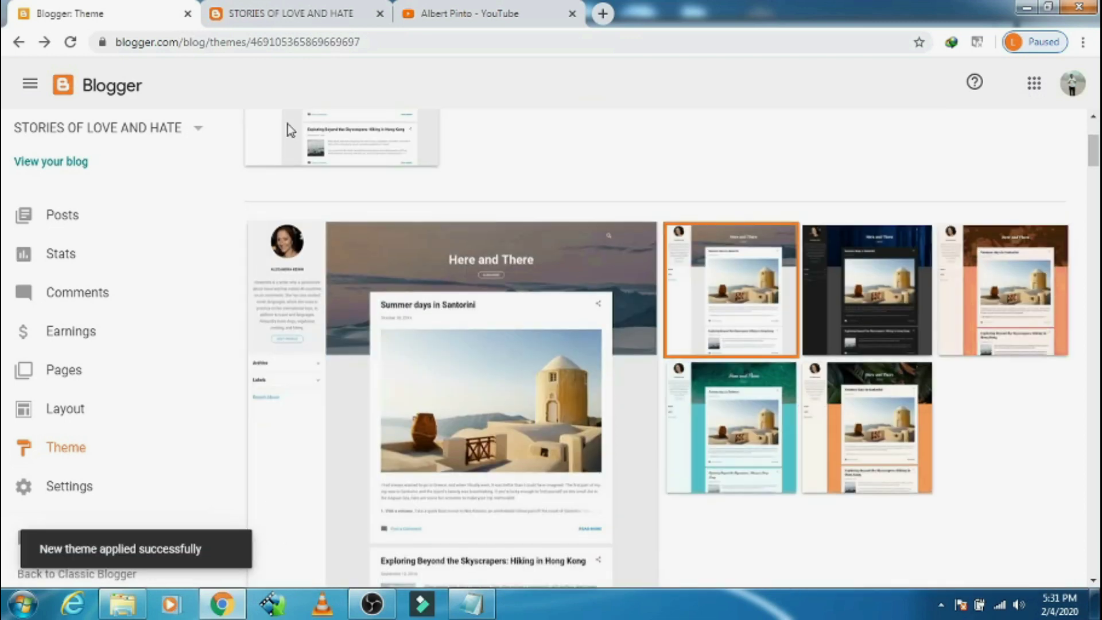
left_click(310, 19)
left_click(72, 43)
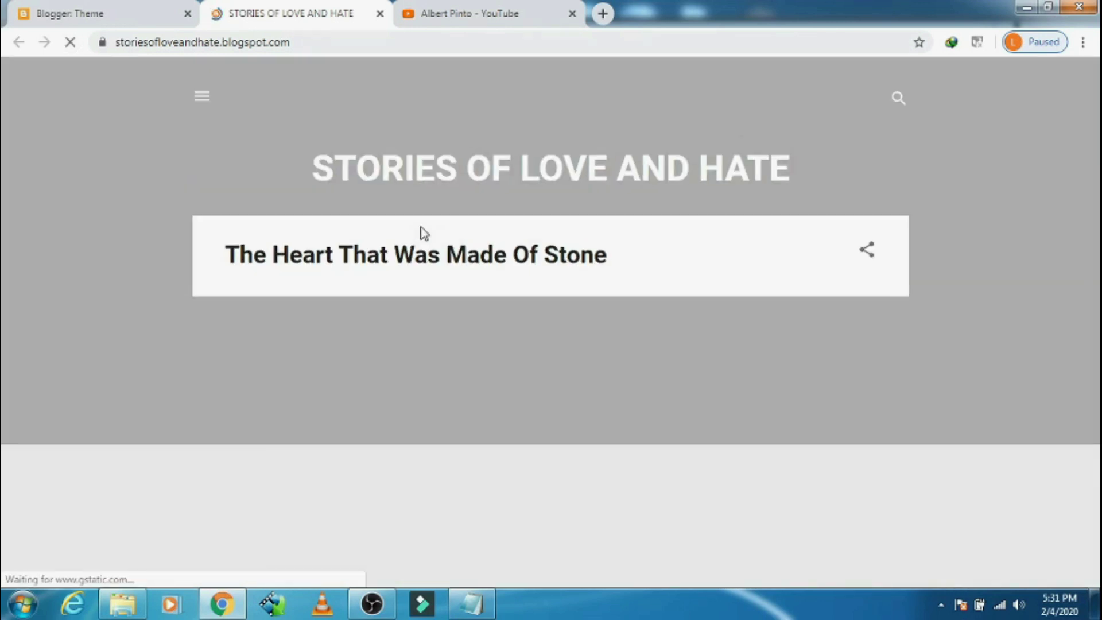
scroll(424, 219, "down", 5)
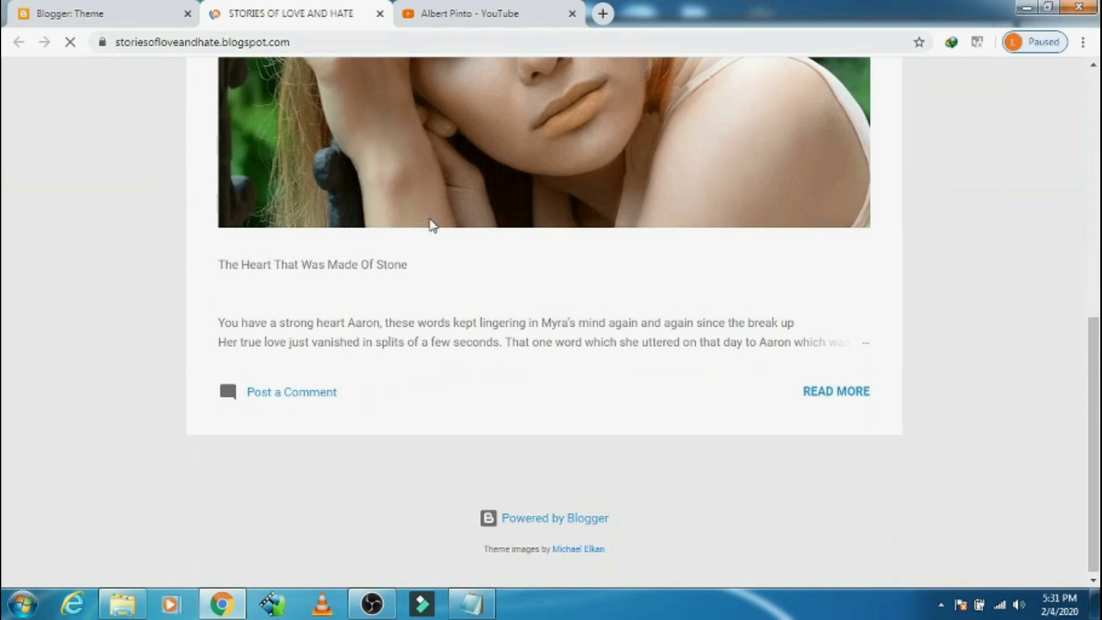
scroll(434, 219, "up", 5)
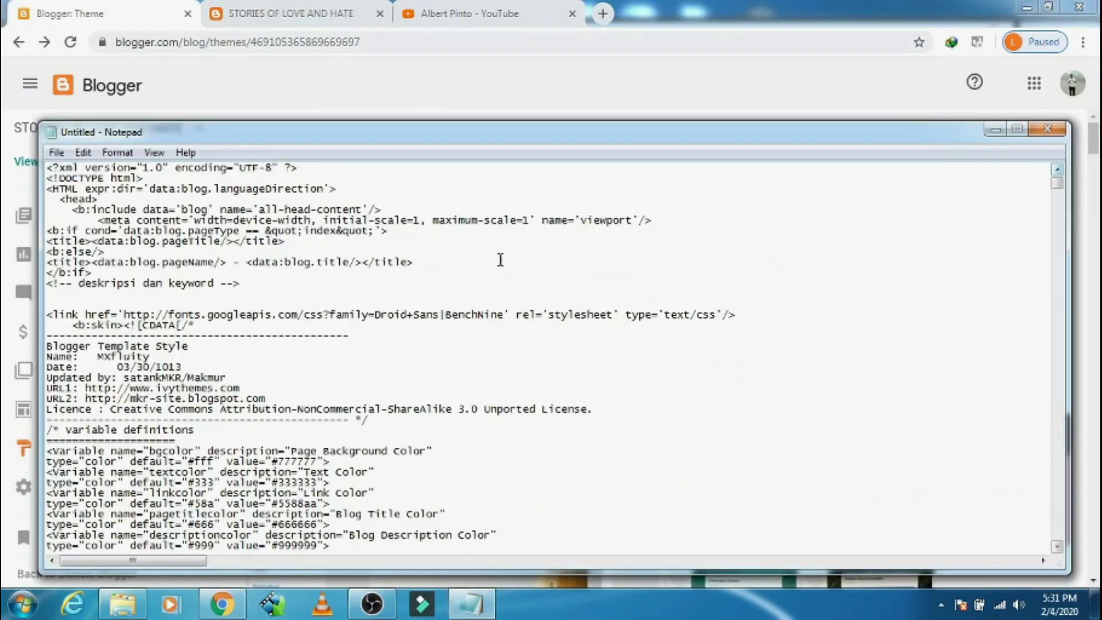
Switch to the Notepad document and copy the whole saved theme code, from the XML declaration to the closing HTML tag.
left_click(76, 17)
key("alt+Tab")
left_click_drag(47, 168, 300, 258)
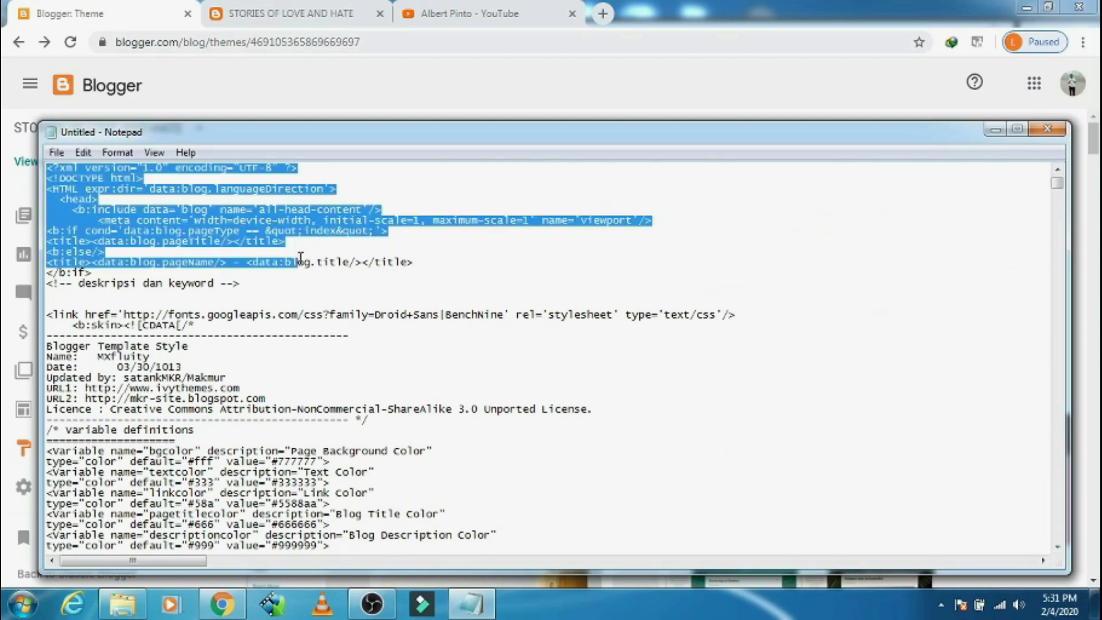
left_click_drag(1057, 184, 1068, 546)
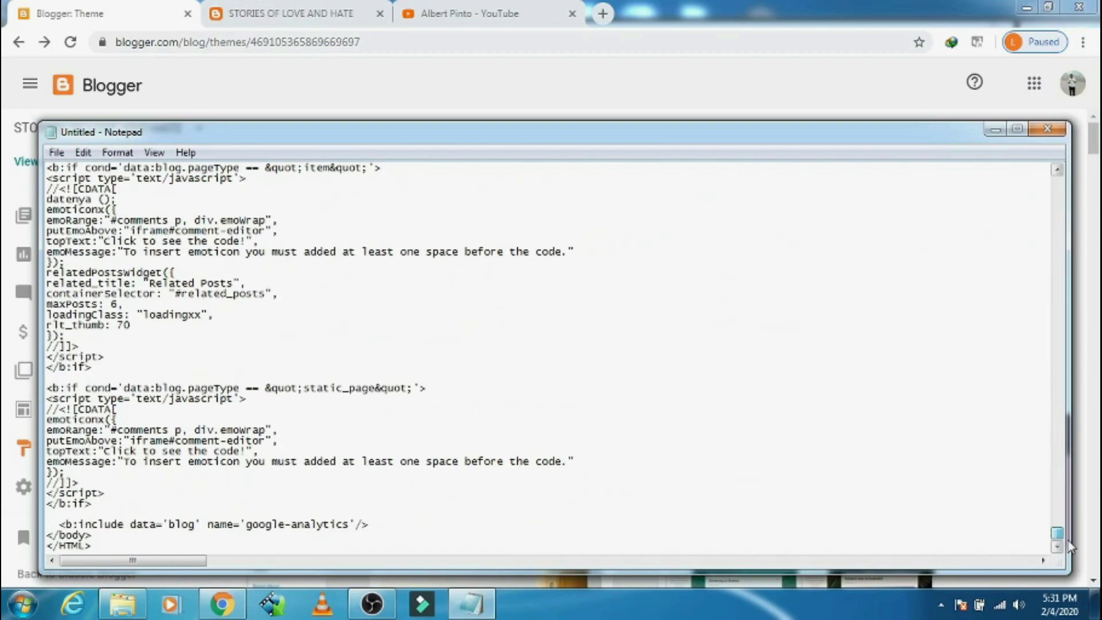
left_click(127, 543, "shift")
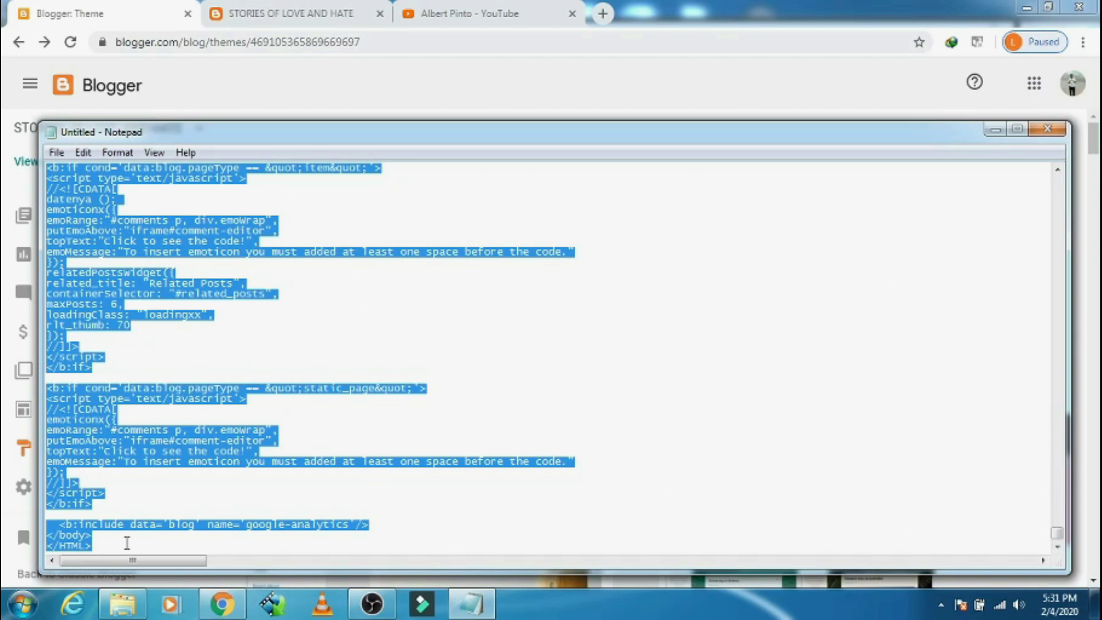
Return to Blogger in the browser, open the theme's HTML for editing, and check the live blog's current look.
left_click(220, 603)
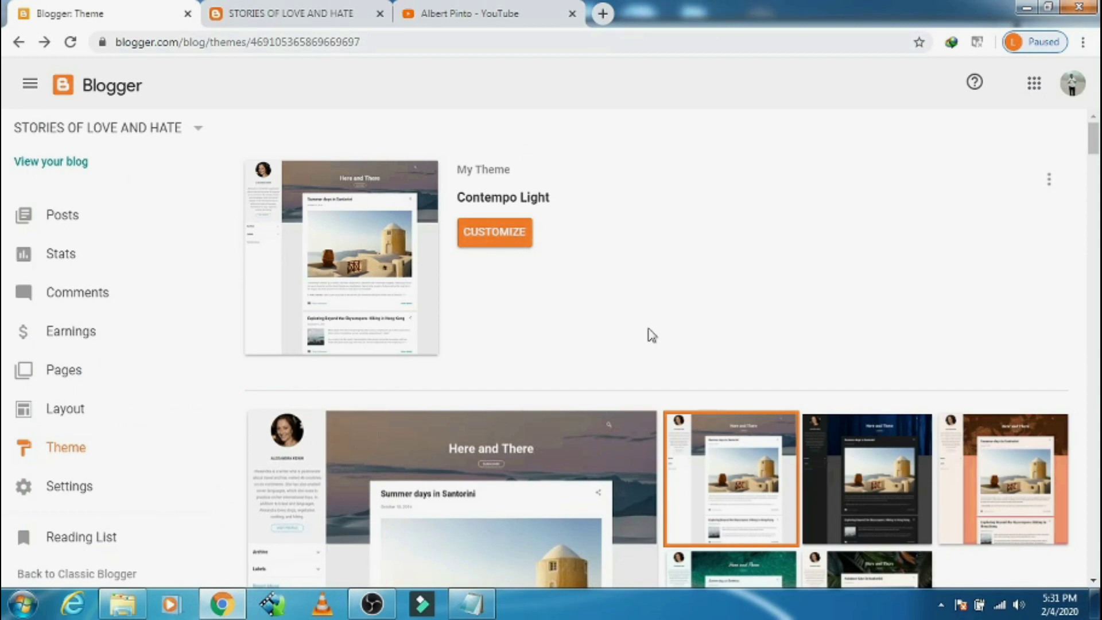
left_click(1048, 181)
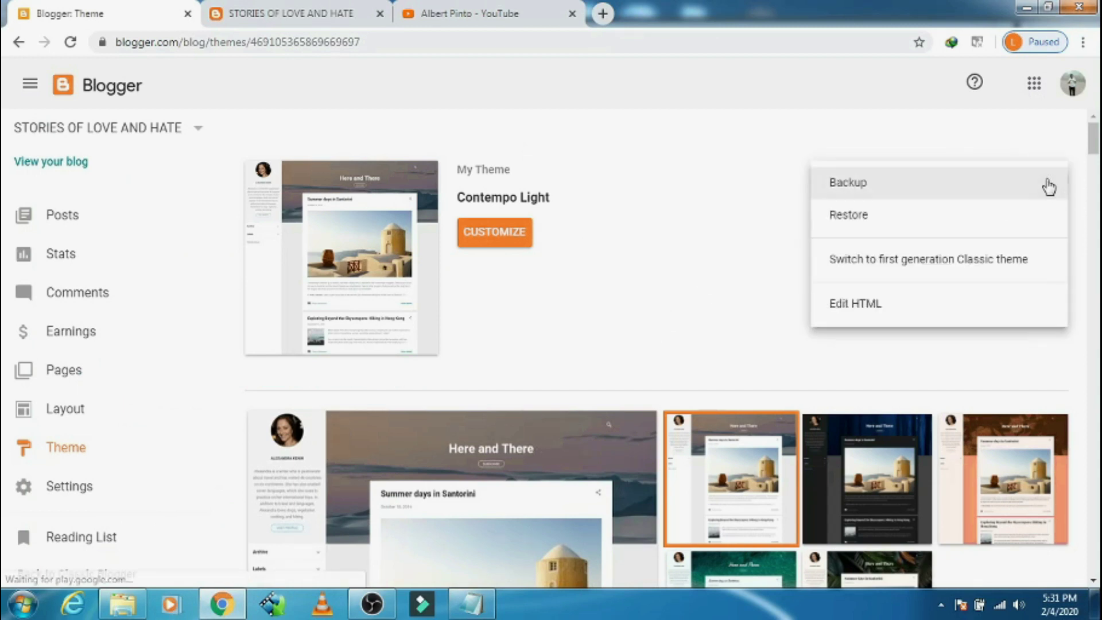
left_click(866, 306)
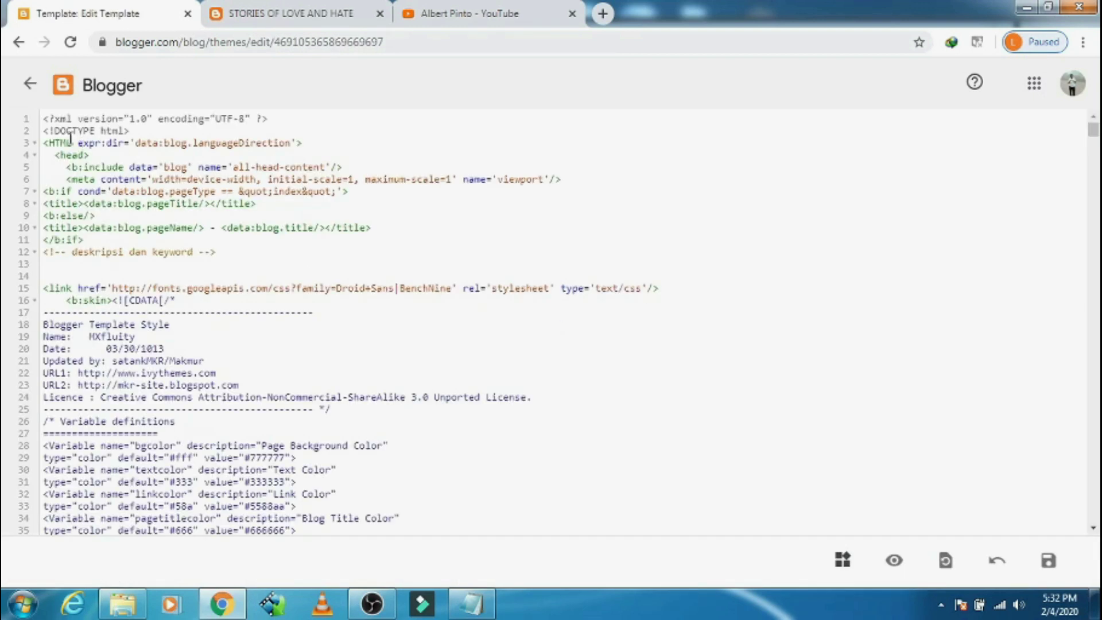
left_click(313, 10)
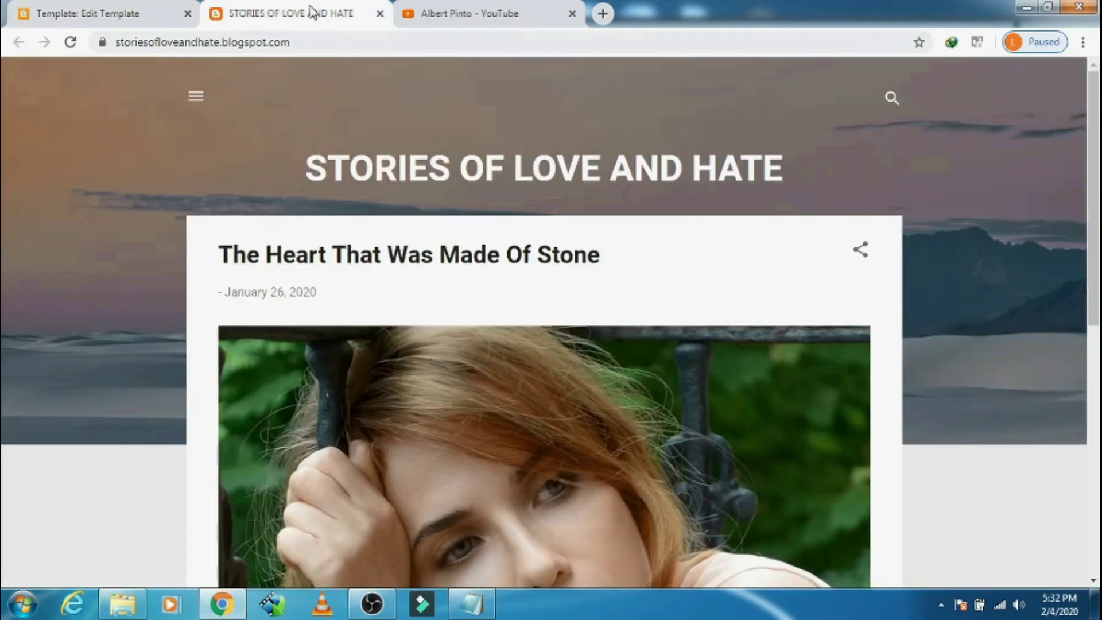
left_click(95, 12)
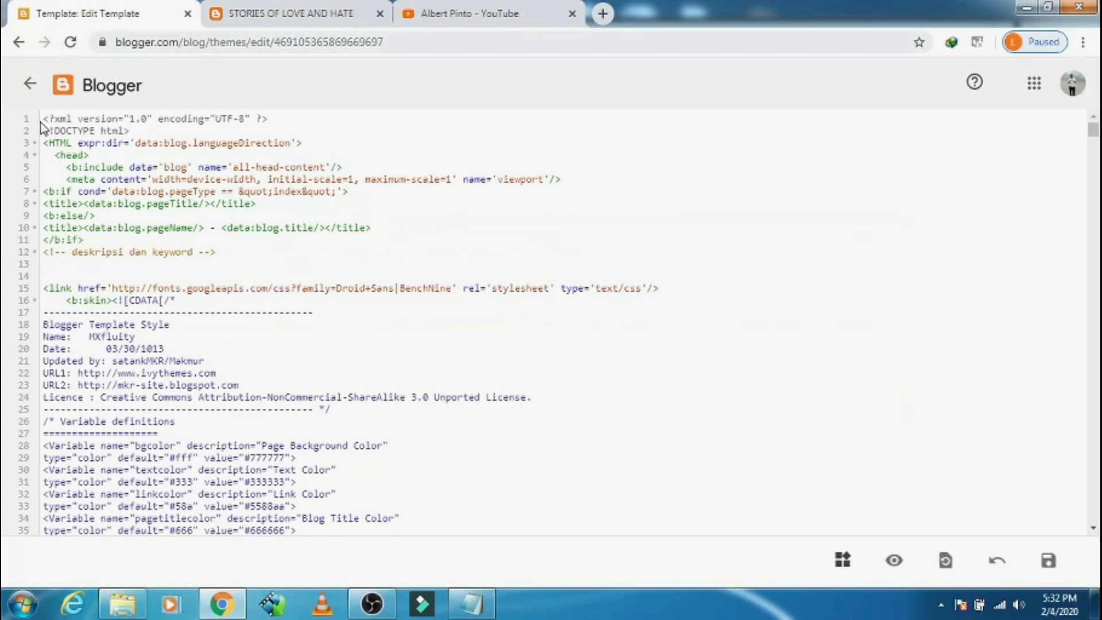
Replace the theme's entire HTML with the code copied from Notepad and save the theme.
left_click_drag(45, 121, 336, 336)
left_click_drag(1093, 131, 1092, 519)
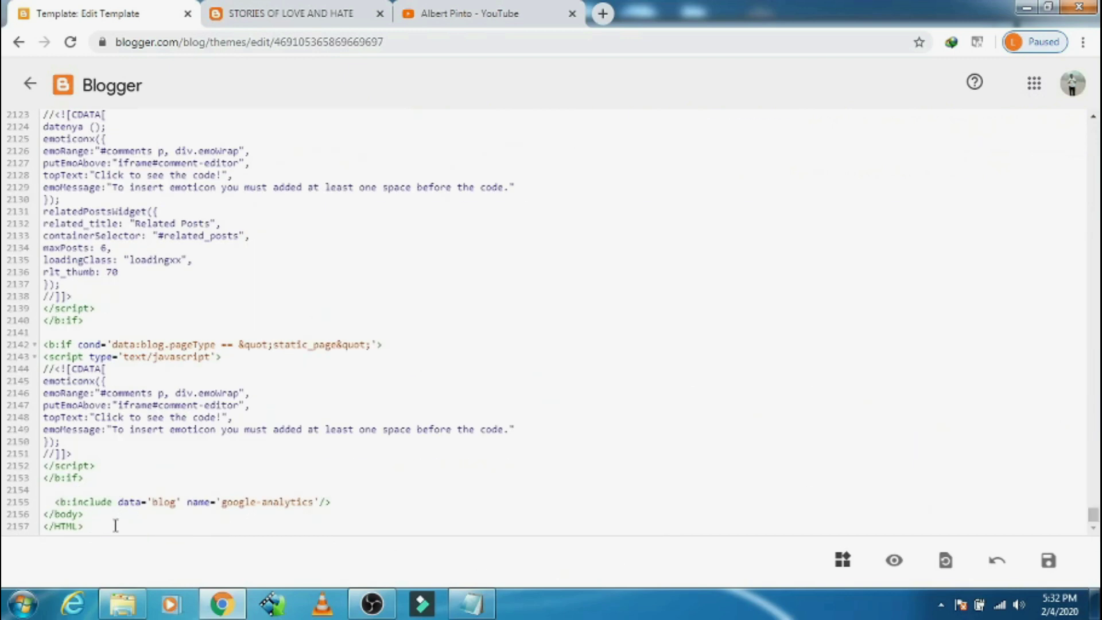
key("ctrl+a")
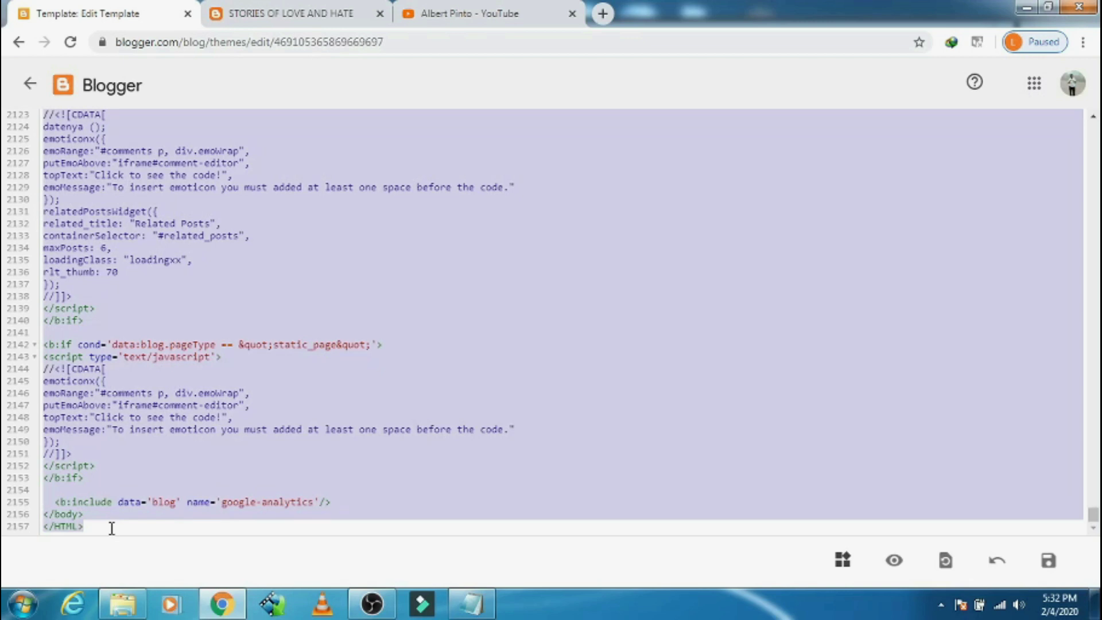
left_click(111, 528)
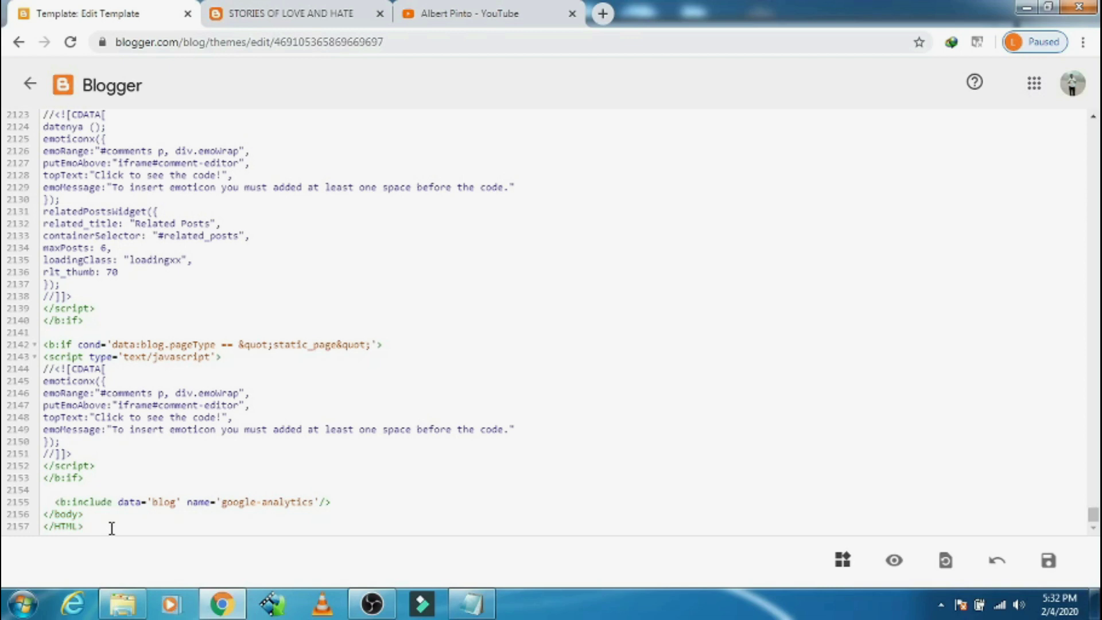
left_click(1048, 562)
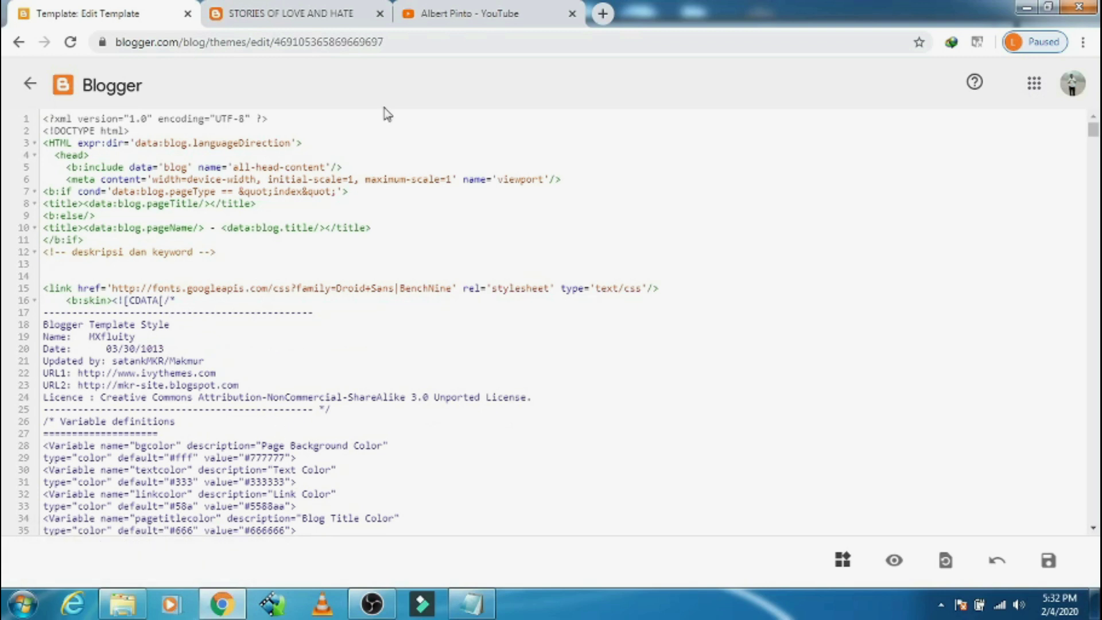
Reload the live blog and look over the restored theme's home page and sidebar gadgets.
left_click(319, 13)
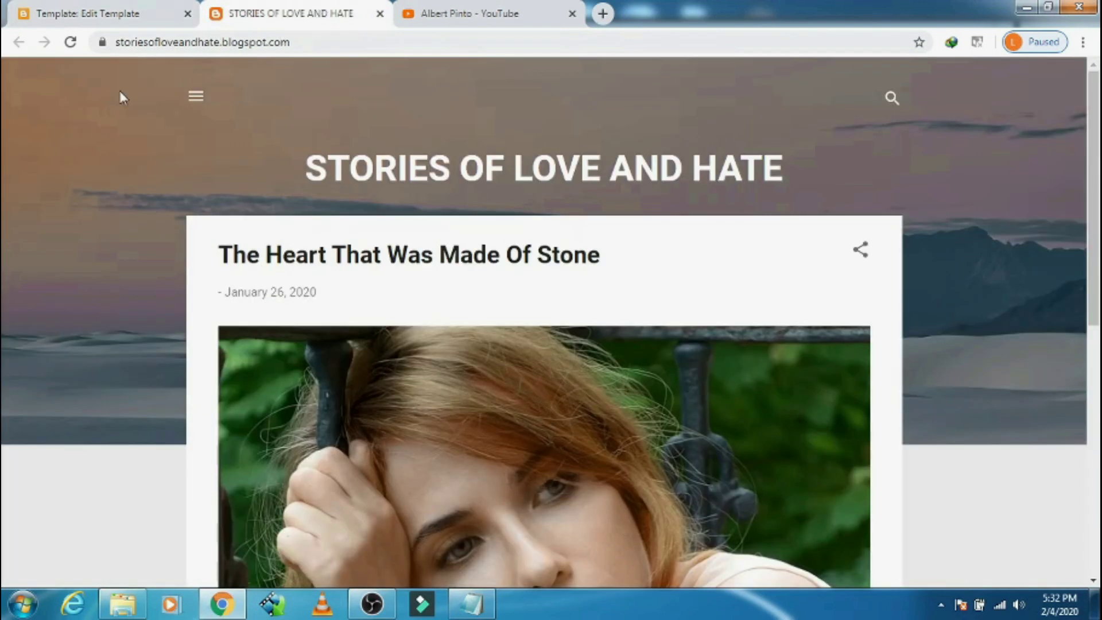
left_click(71, 43)
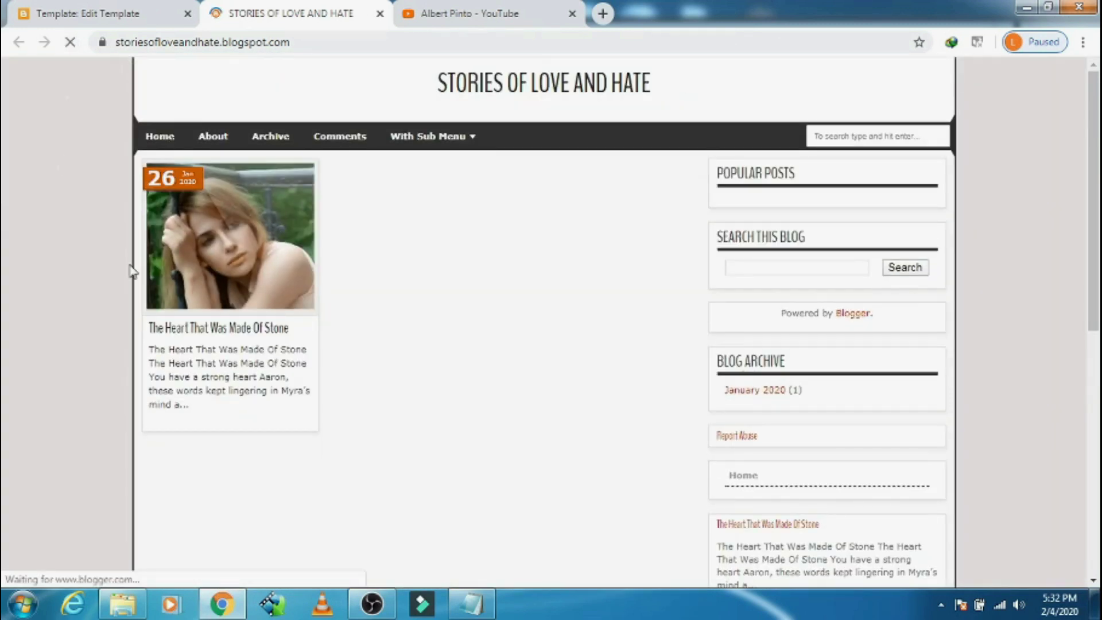
scroll(462, 244, "down", 5)
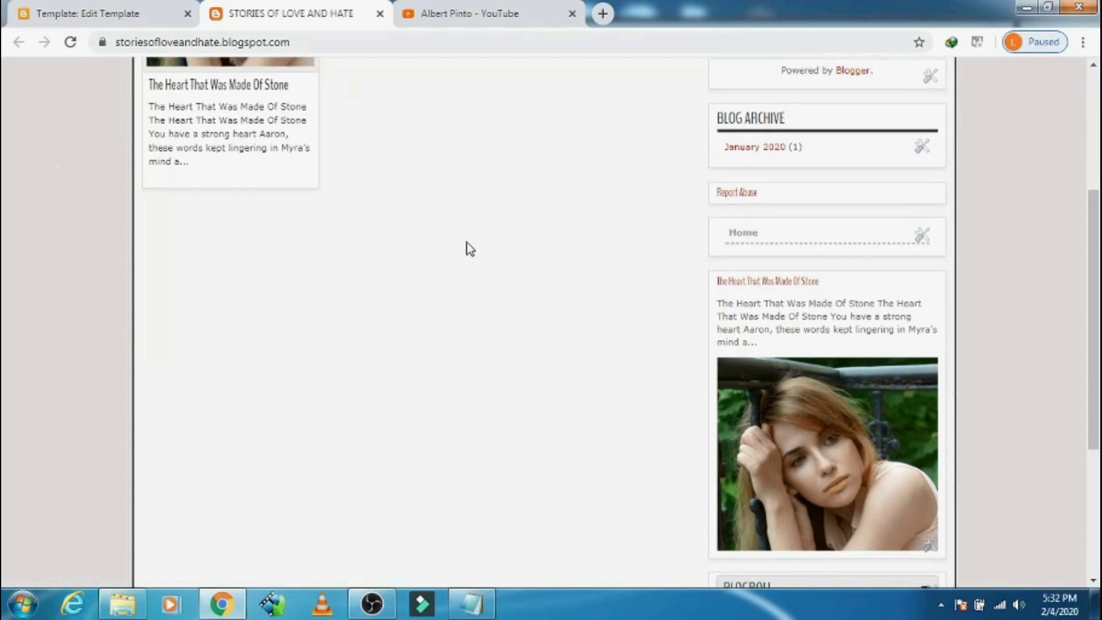
scroll(467, 246, "down", 5)
scroll(470, 241, "up", 10)
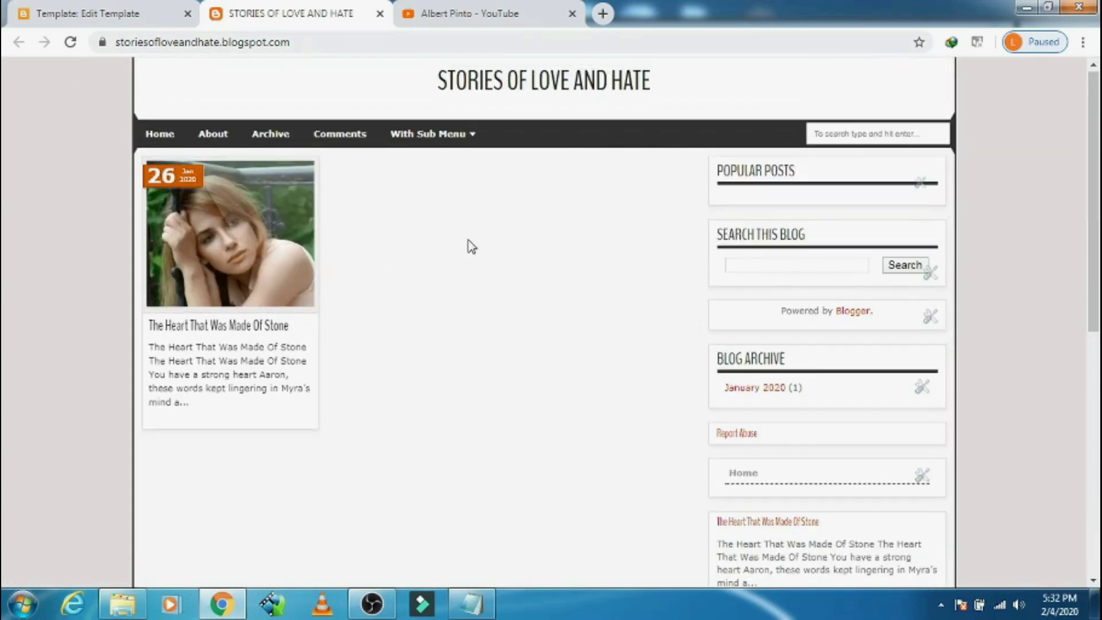
Switch to the YouTube channel's videos page.
left_click(486, 12)
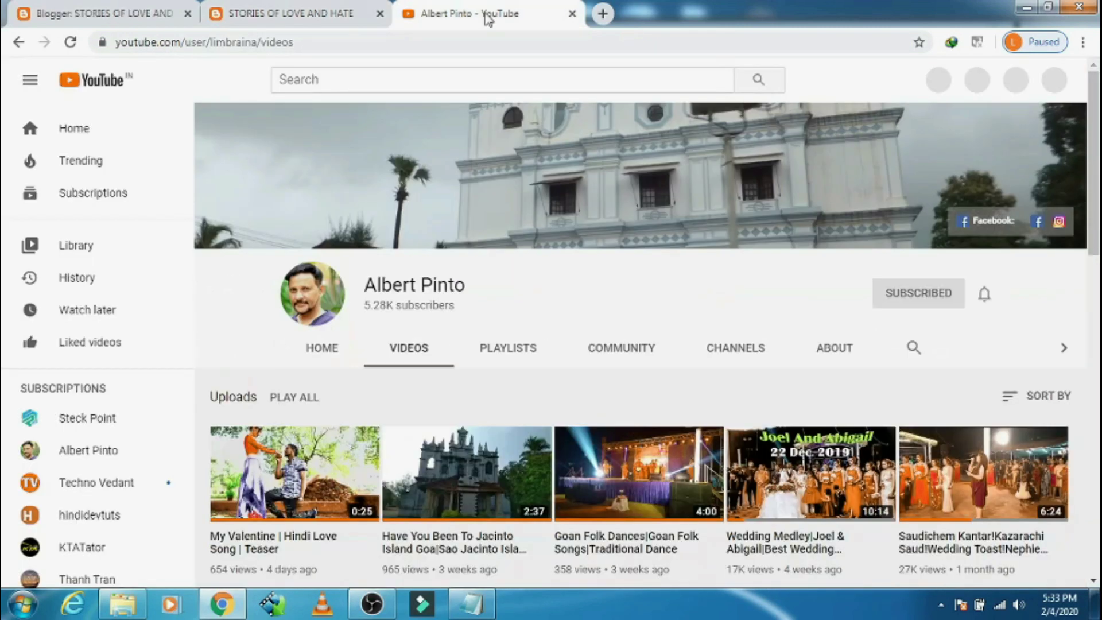